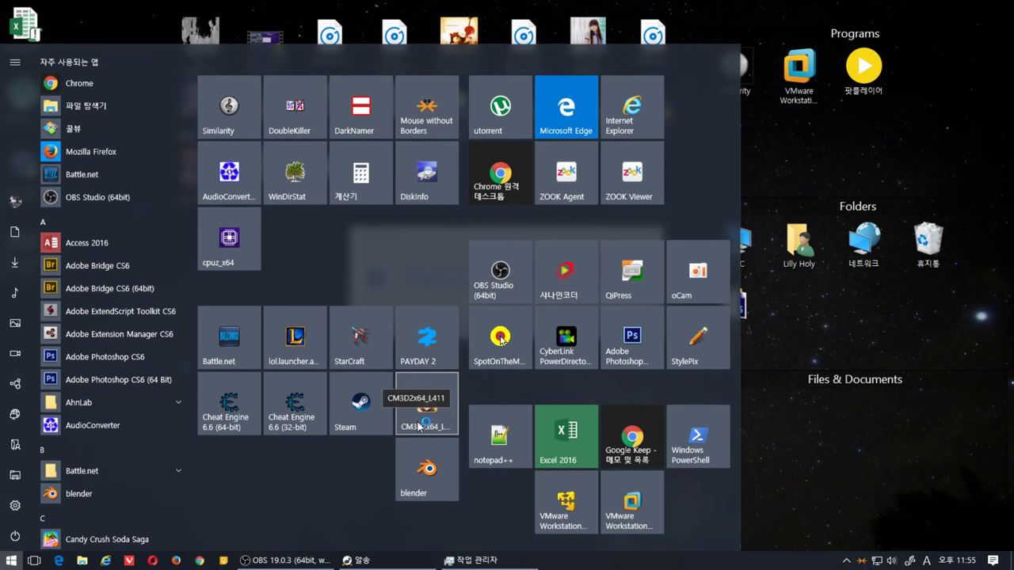
# Step: Launch CM3D2x64_L411 and decline the PicPick update, hiding its prompt for a week
pyautogui.click(419, 427)
pyautogui.click(399, 331)
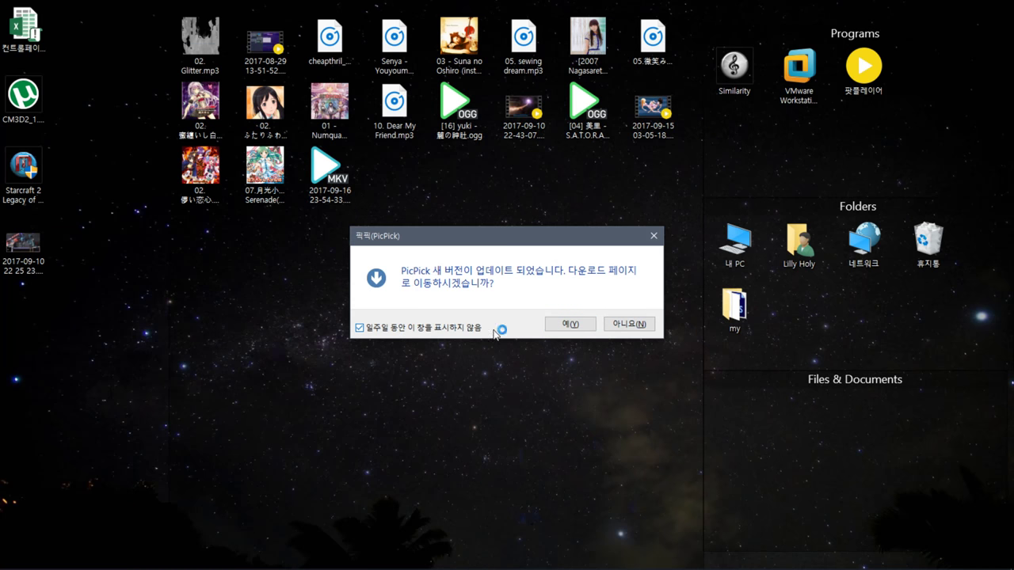
pyautogui.click(630, 325)
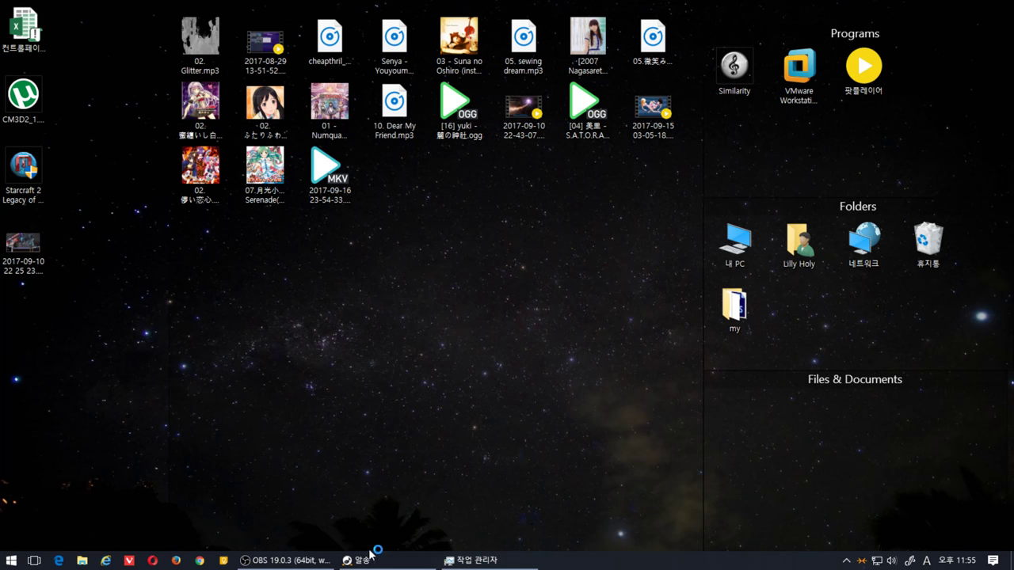
# Step: Switch to File Explorer and open the CM3D2 folder on the SSD game (D:) drive
pyautogui.moveTo(114, 559)
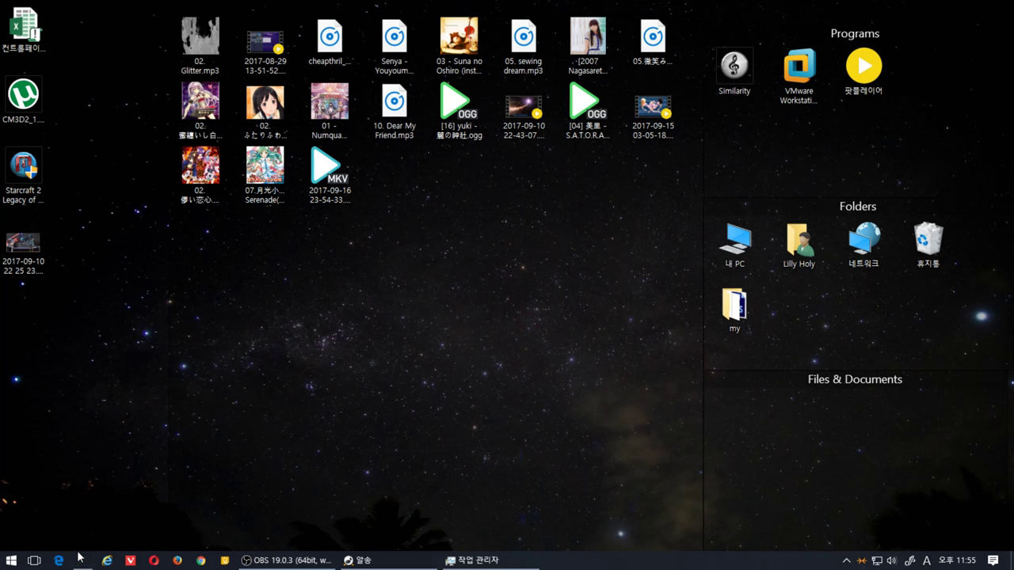
pyautogui.click(78, 558)
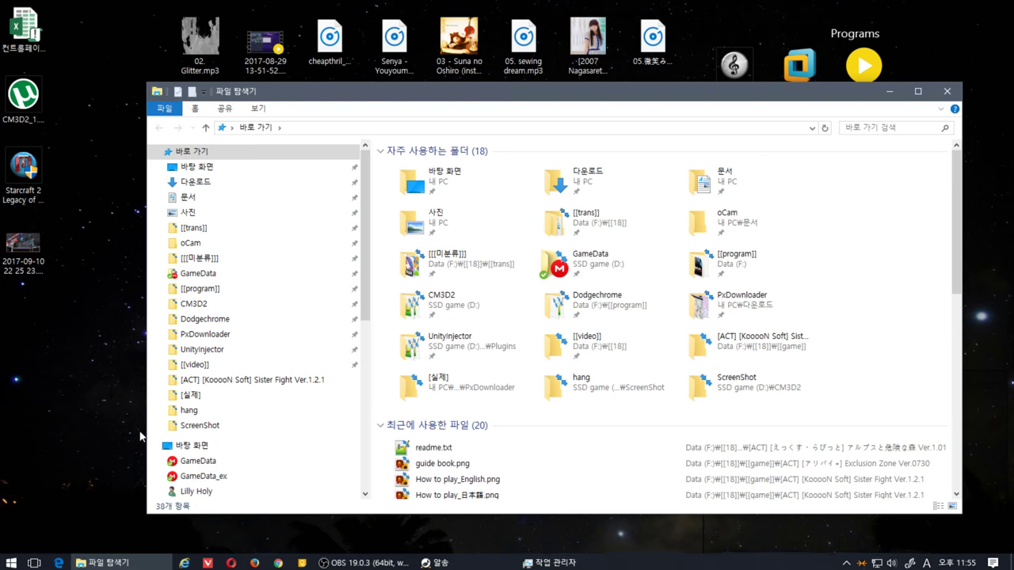
pyautogui.moveTo(369, 226); pyautogui.dragTo(385, 346)
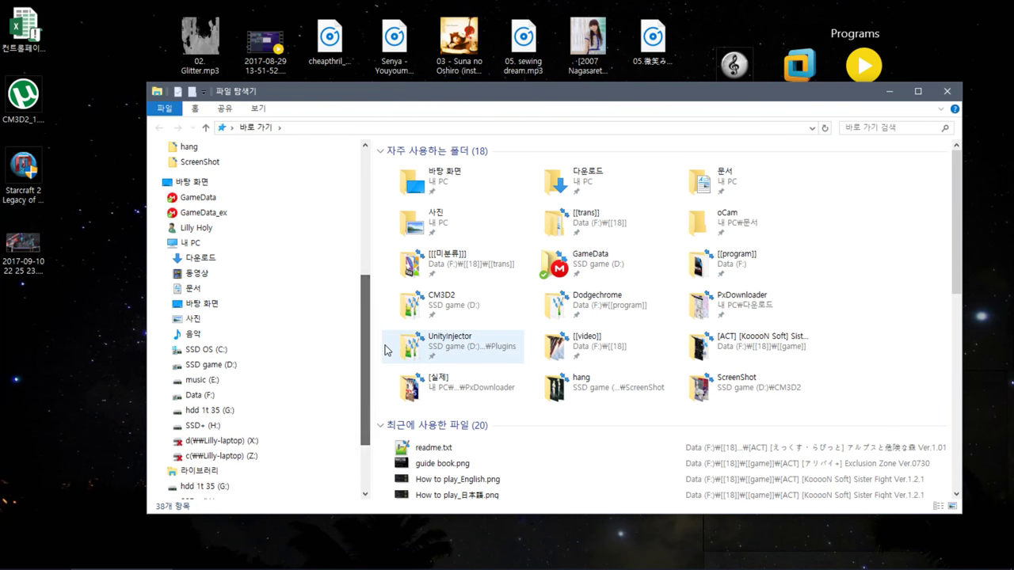
pyautogui.click(257, 396)
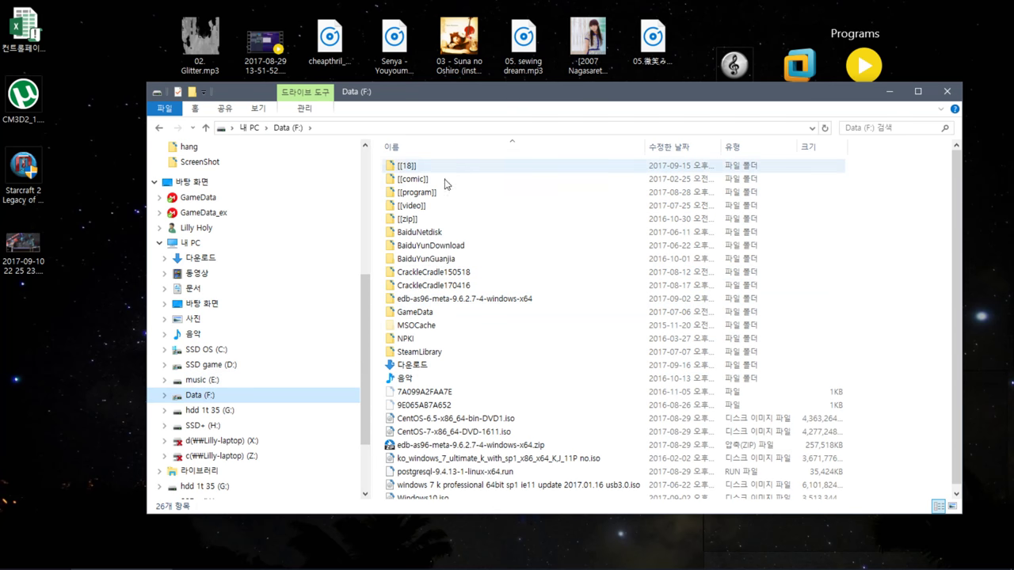
pyautogui.click(275, 366)
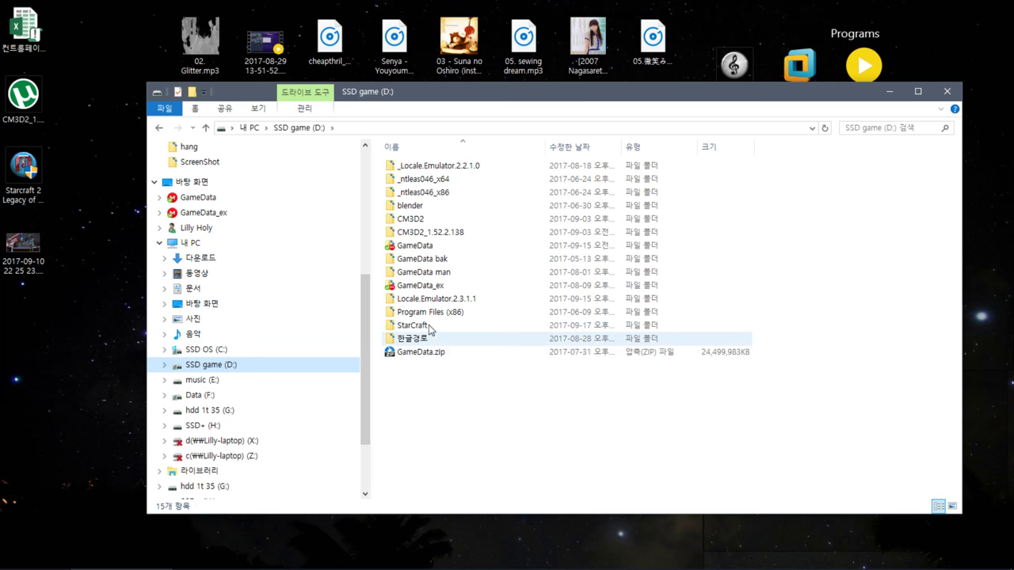
pyautogui.doubleClick(436, 220)
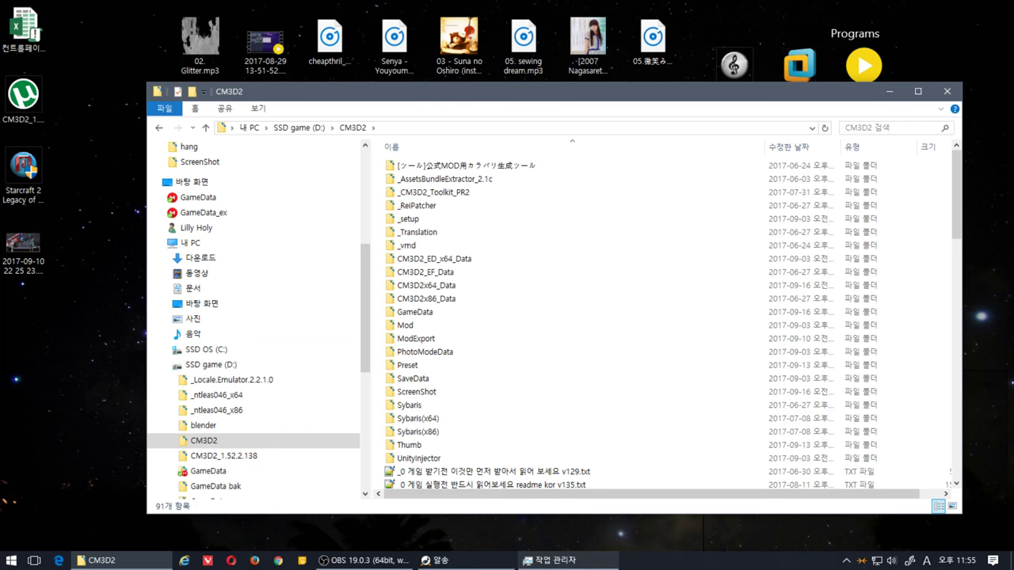
# Step: Restart Task Manager and look through the running processes for CM3D2x64.exe
pyautogui.click(549, 560)
pyautogui.click(992, 13)
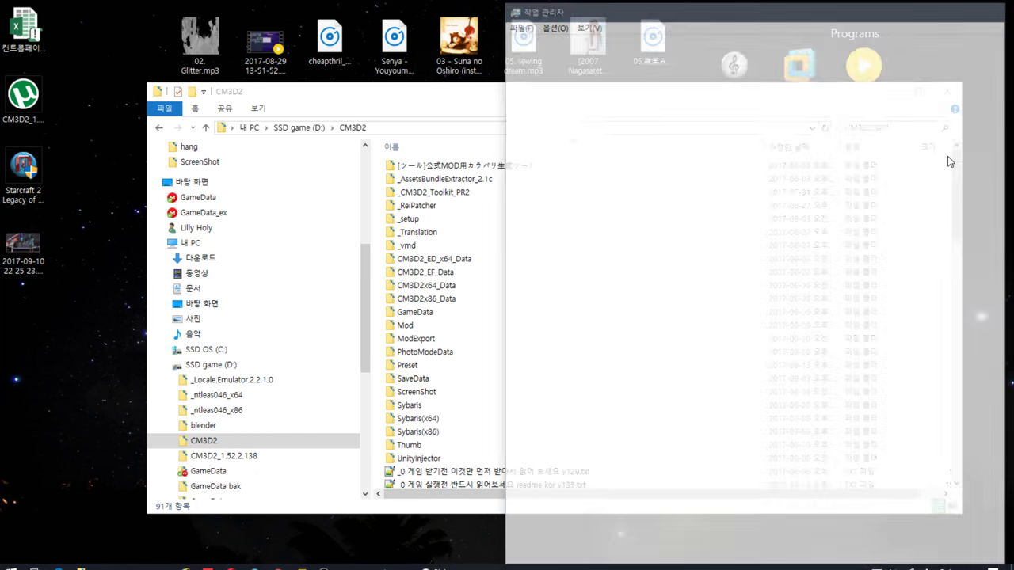
pyautogui.rightClick(714, 564)
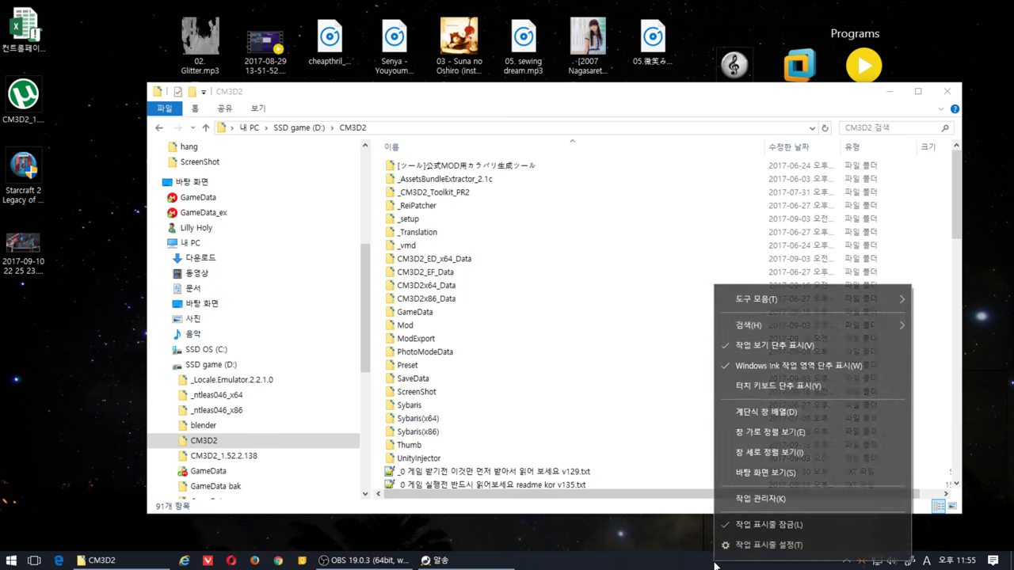
pyautogui.click(814, 500)
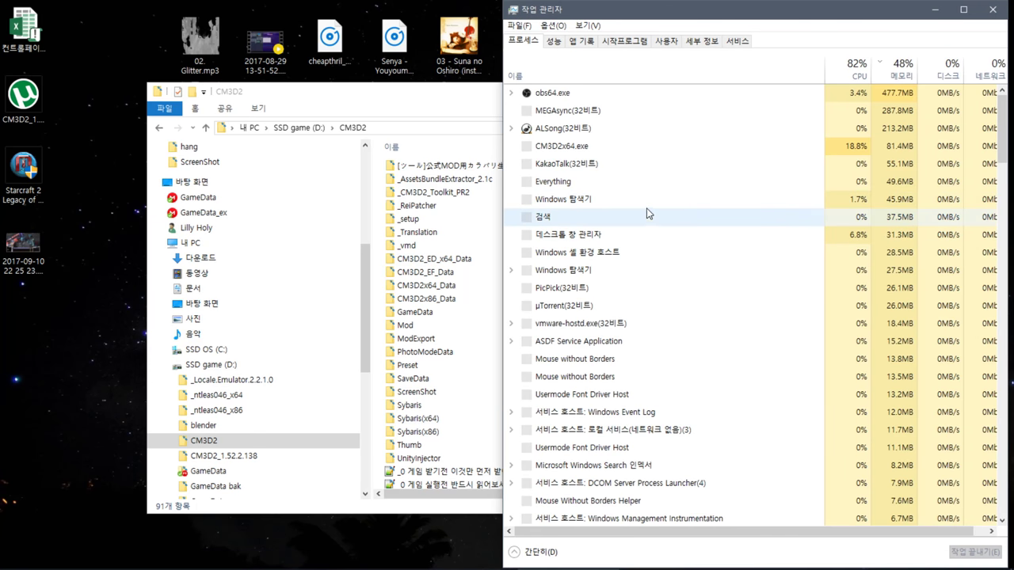
pyautogui.scroll(-4, 650, 310)
pyautogui.scroll(-5, 653, 316)
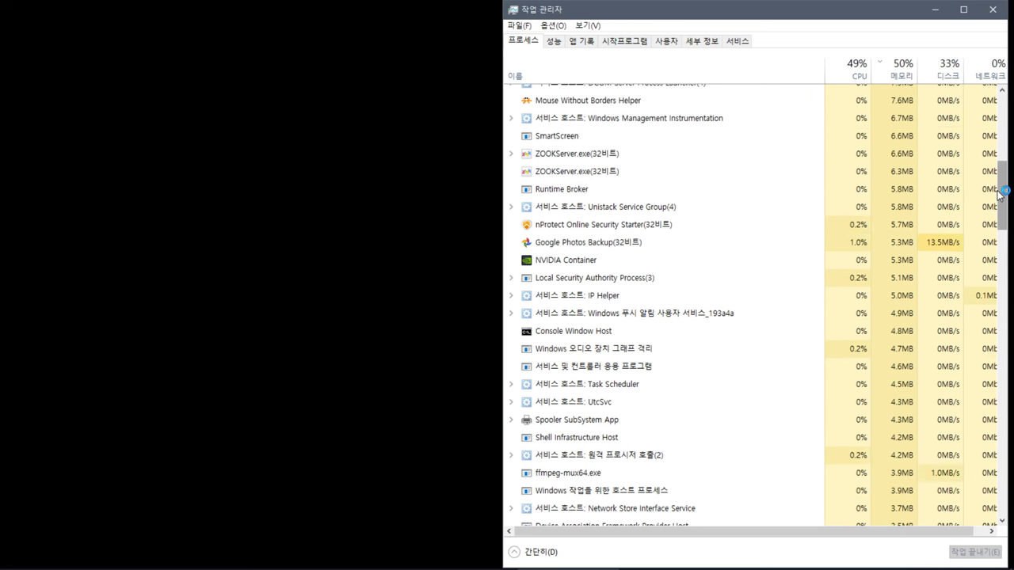
pyautogui.moveTo(1002, 194); pyautogui.dragTo(1003, 129)
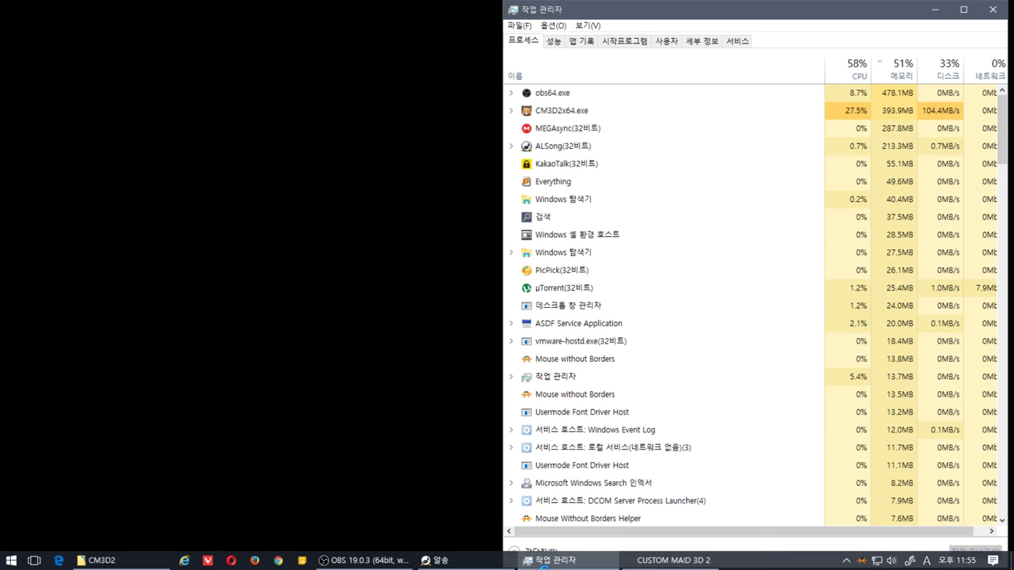
# Step: Close the CUSTOM MAID 3D 2 game and force the CM3D2x64.exe program to end
pyautogui.moveTo(645, 564)
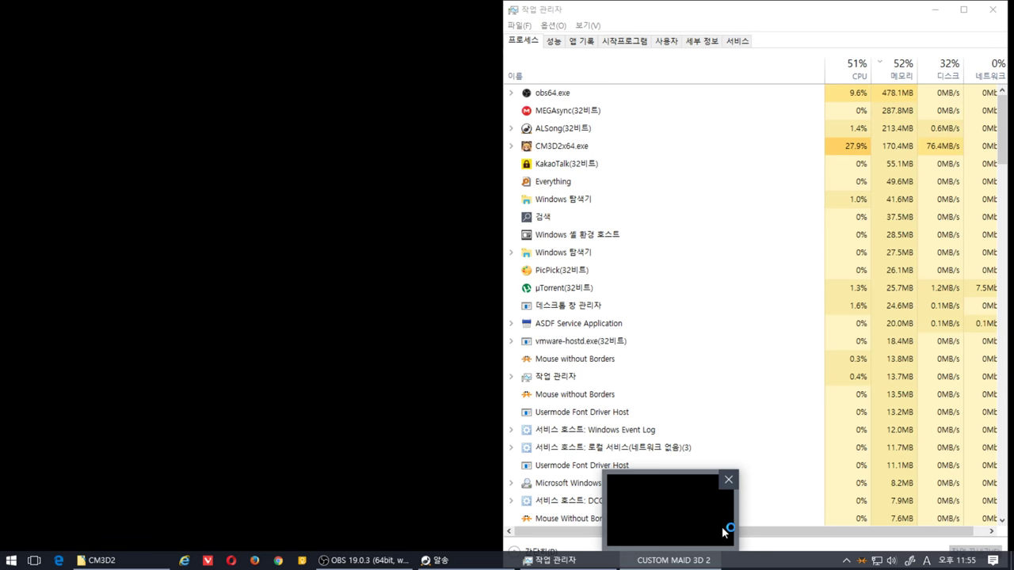
pyautogui.click(726, 478)
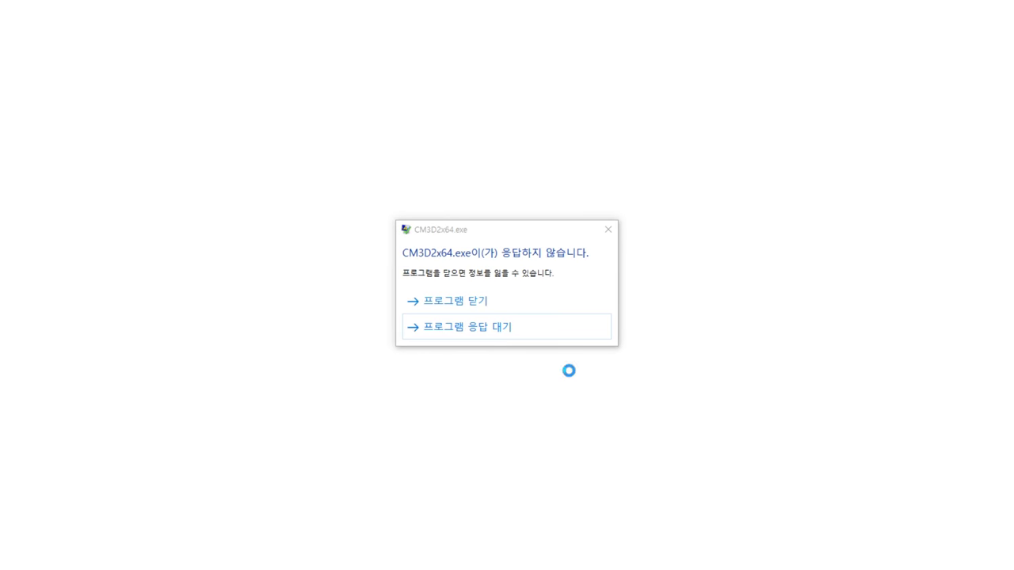
pyautogui.click(516, 307)
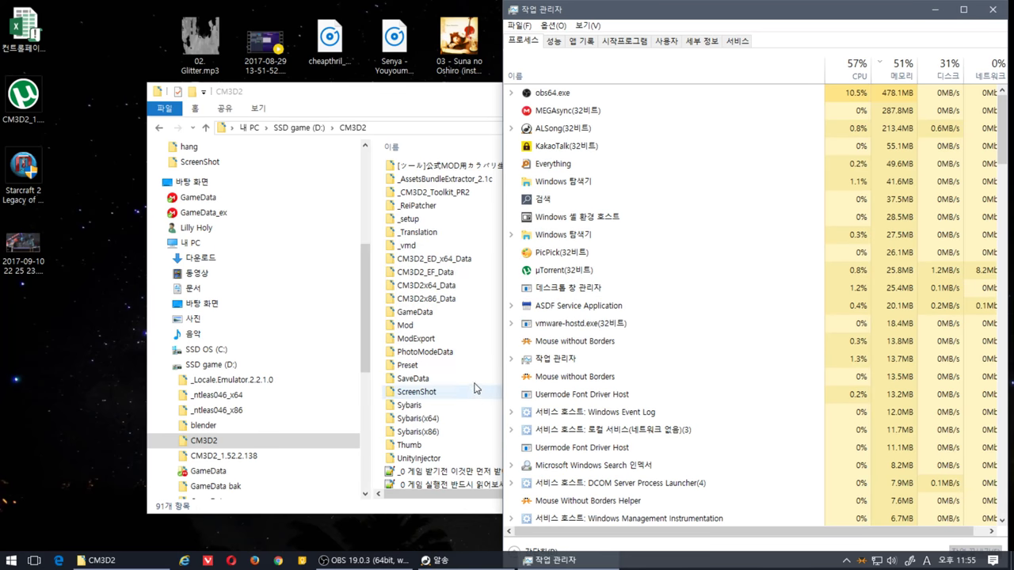
# Step: Permanently delete the CM3D2_1.52.2.138 folder from the SSD game (D:) drive
pyautogui.scroll(-20, 475, 385)
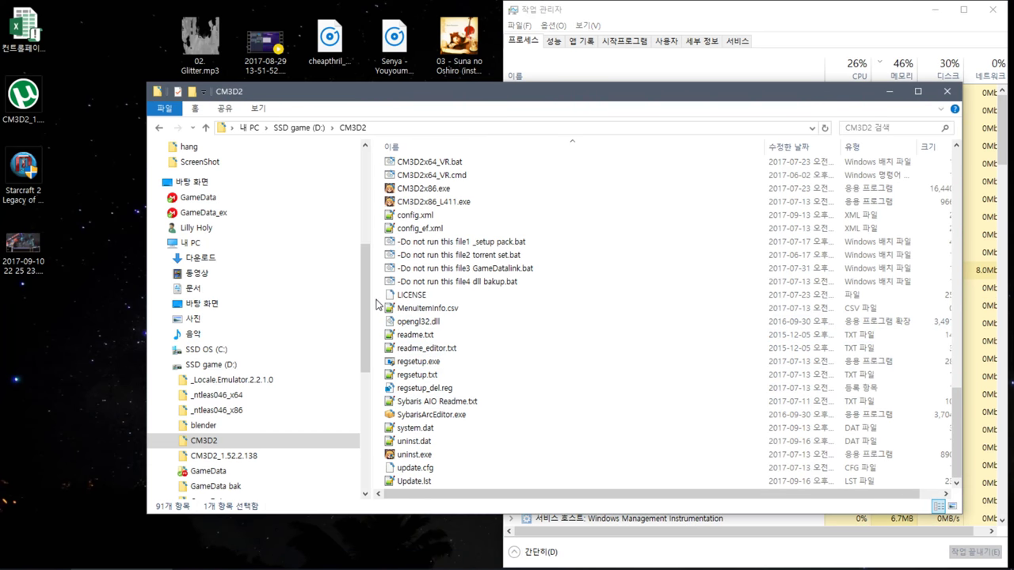
pyautogui.moveTo(365, 302); pyautogui.dragTo(365, 349)
pyautogui.rightClick(478, 247)
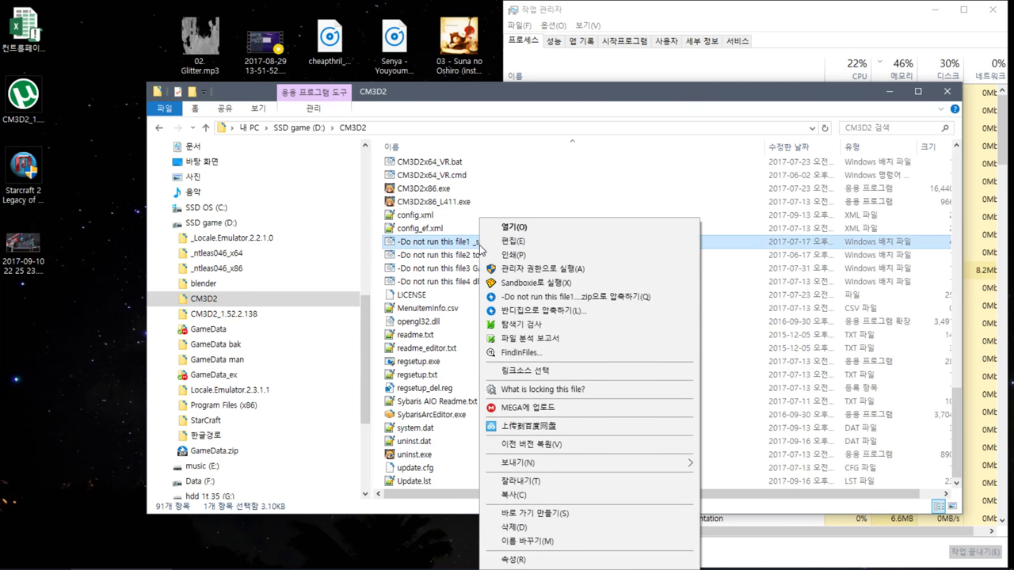
pyautogui.rightClick(190, 319)
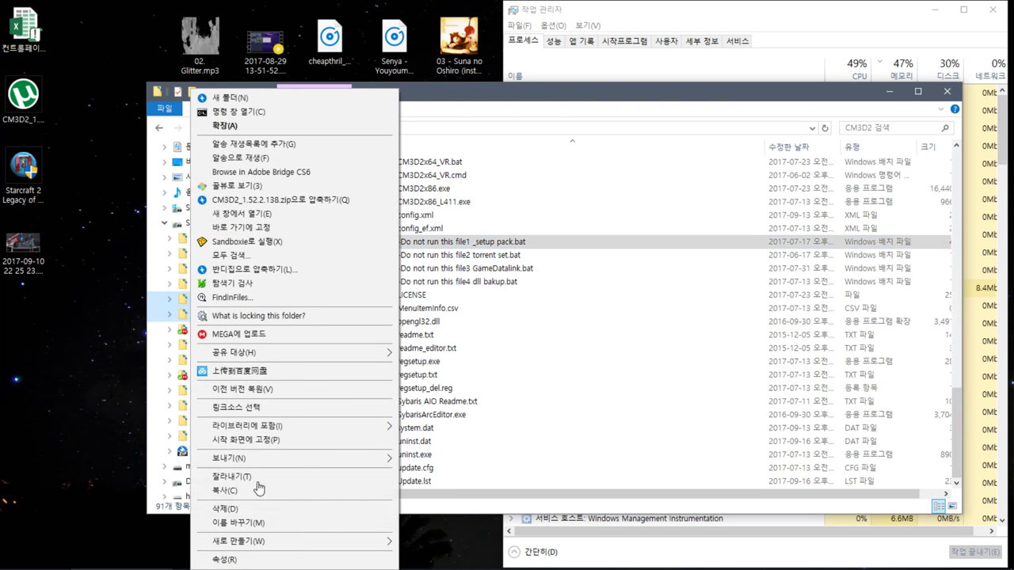
pyautogui.click(274, 511)
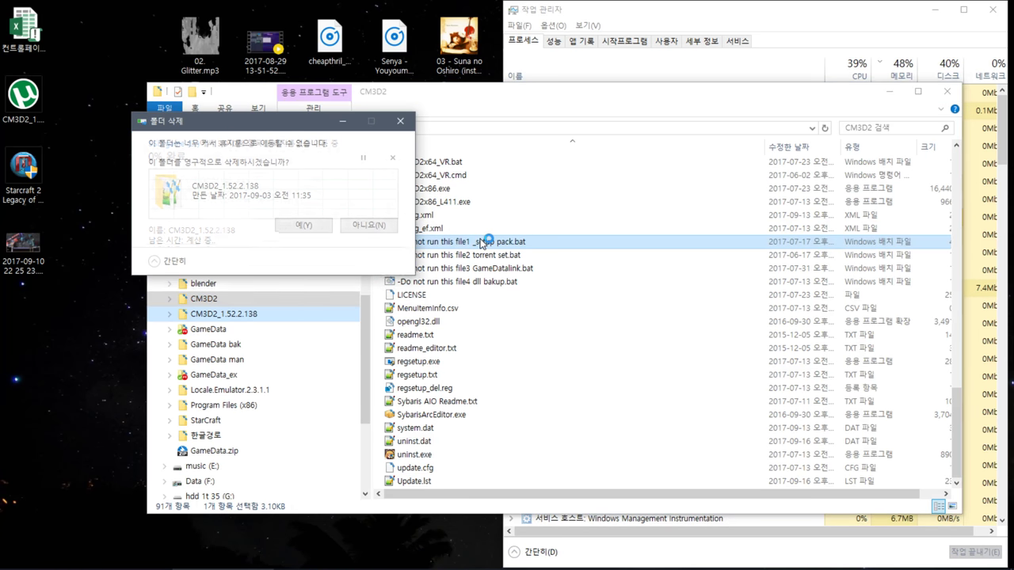
pyautogui.click(309, 227)
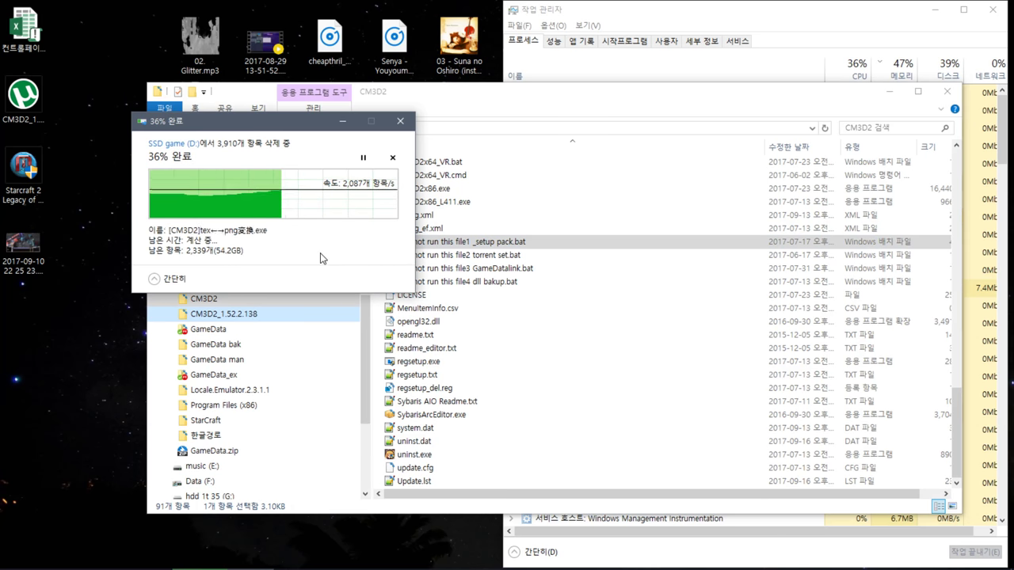
# Step: Run "-Do not run this file1 _setup pack.bat" as administrator and dismiss its console once the script finishes
pyautogui.rightClick(515, 242)
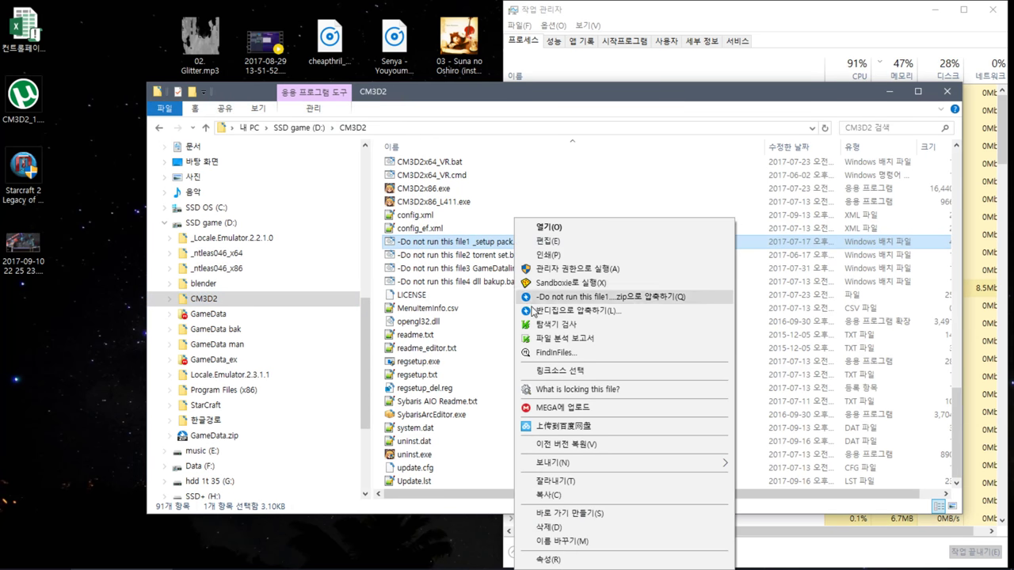
pyautogui.click(610, 269)
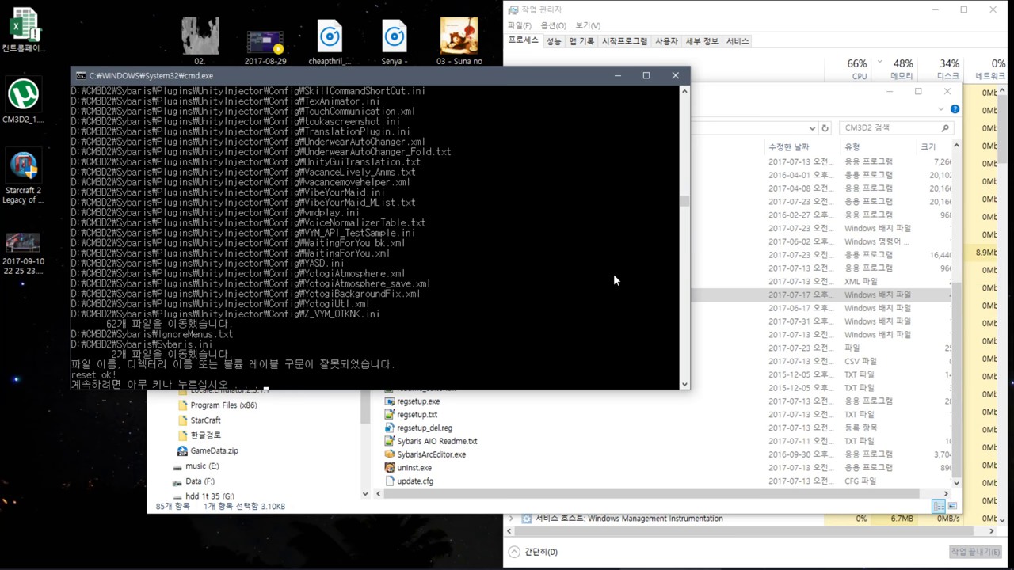
pyautogui.press('Return')
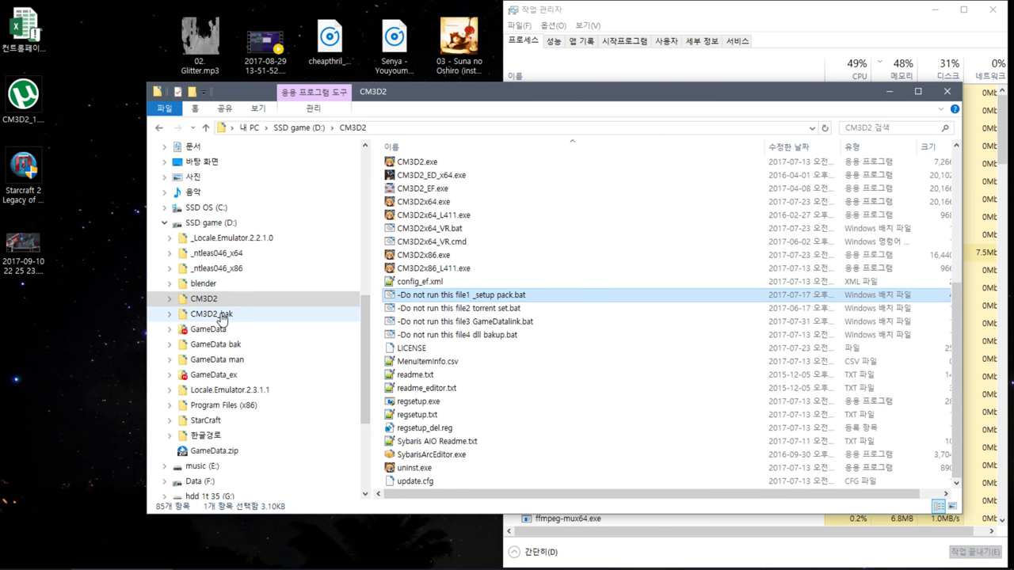
# Step: Expand the CM3D2 folder in the folder tree and look through the files in its _setup subfolder
pyautogui.click(171, 301)
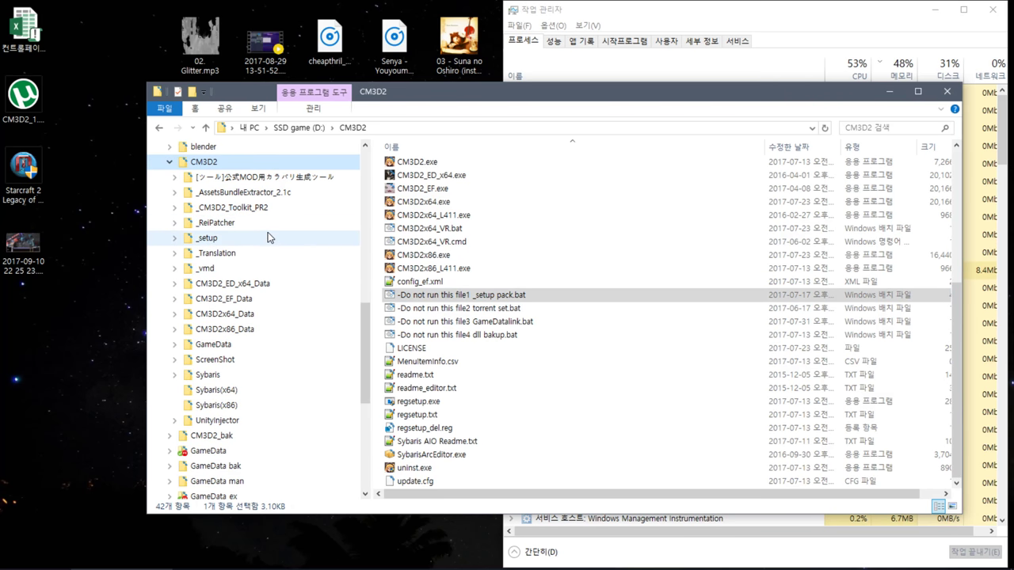
pyautogui.click(268, 238)
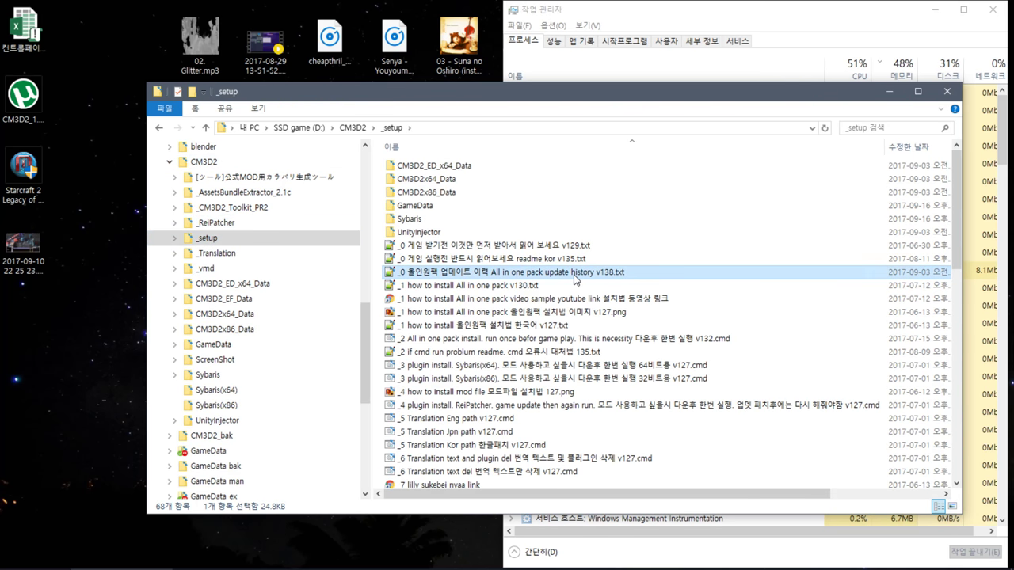
pyautogui.scroll(-6, 571, 298)
pyautogui.scroll(-6, 570, 298)
pyautogui.scroll(12, 570, 298)
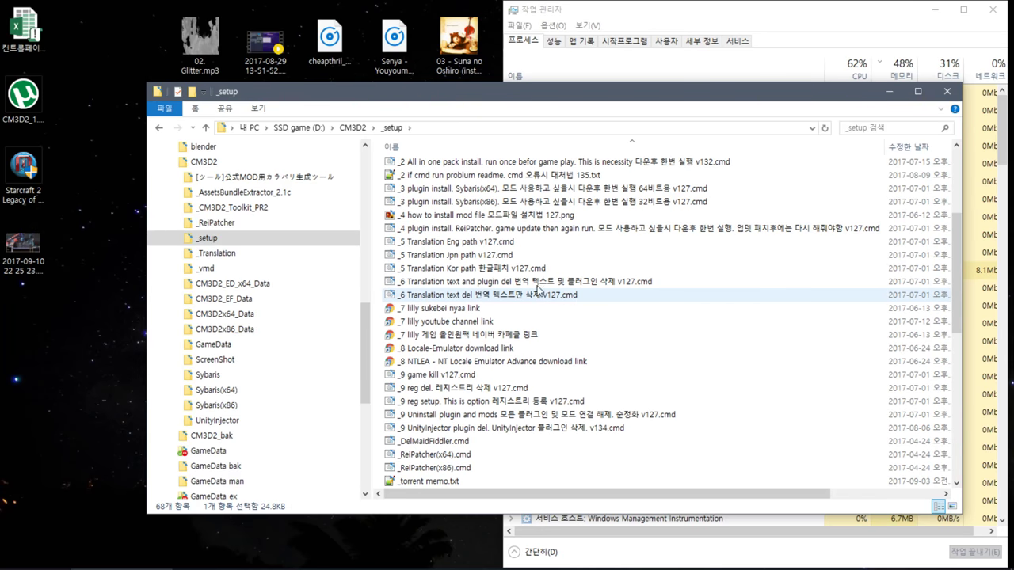
# Step: Move the files from CM3D2.exe through config_ef.xml in the CM3D2 folder into _setup, overwriting the files of the same name
pyautogui.click(293, 164)
pyautogui.scroll(-6, 459, 284)
pyautogui.scroll(3, 463, 287)
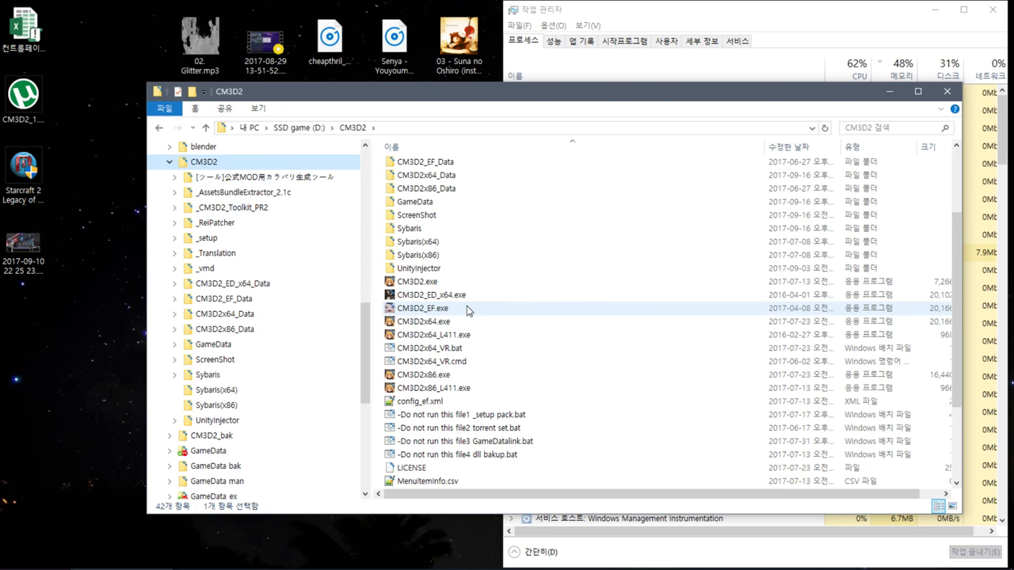
pyautogui.click(464, 288)
pyautogui.keyDown('shift'); pyautogui.click(471, 401); pyautogui.keyUp('shift')
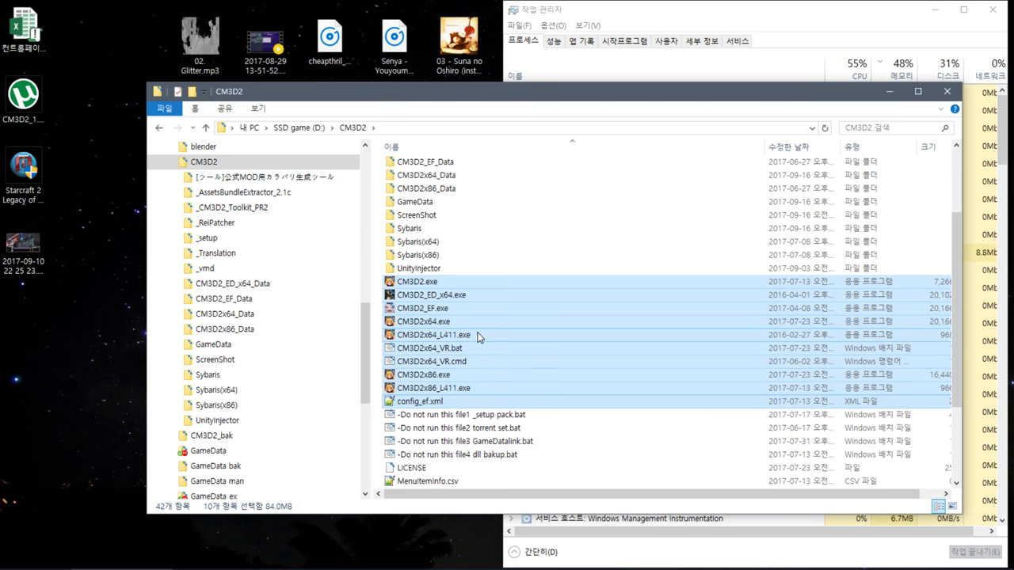
pyautogui.moveTo(479, 337); pyautogui.dragTo(282, 238)
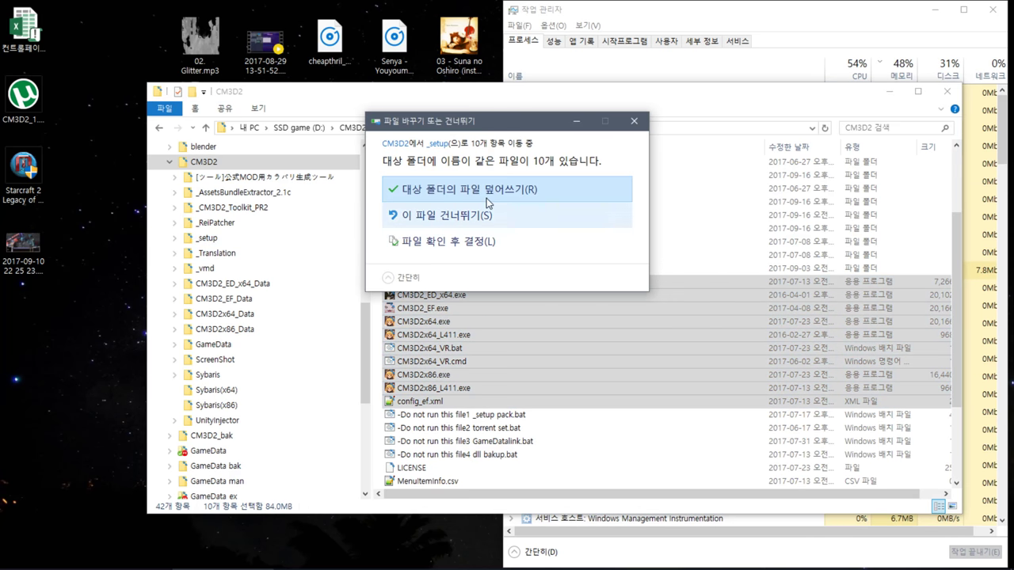
pyautogui.click(487, 203)
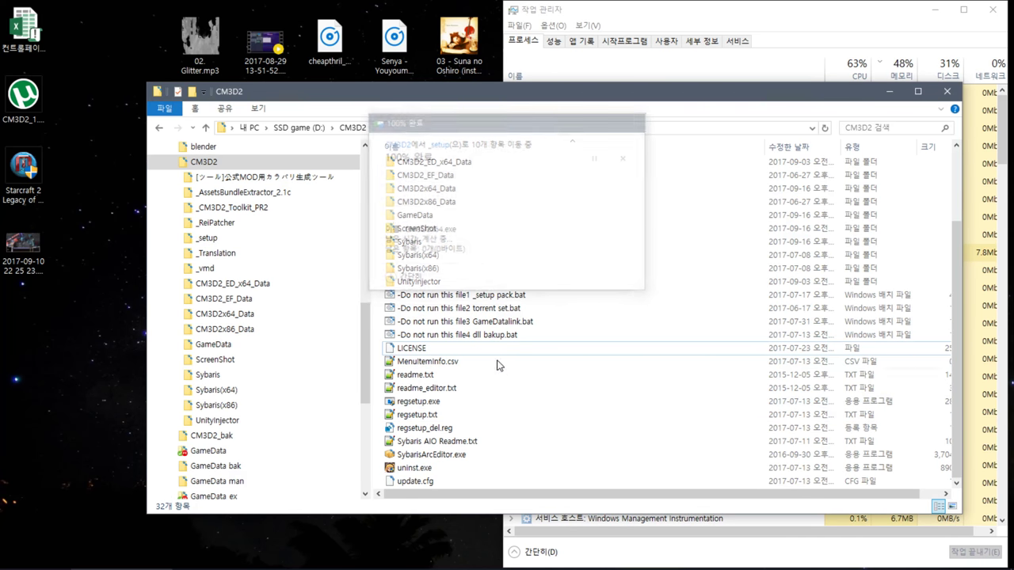
# Step: Move the remaining files from LICENSE through update.cfg into _setup, overwriting the existing copies
pyautogui.scroll(-1, 485, 465)
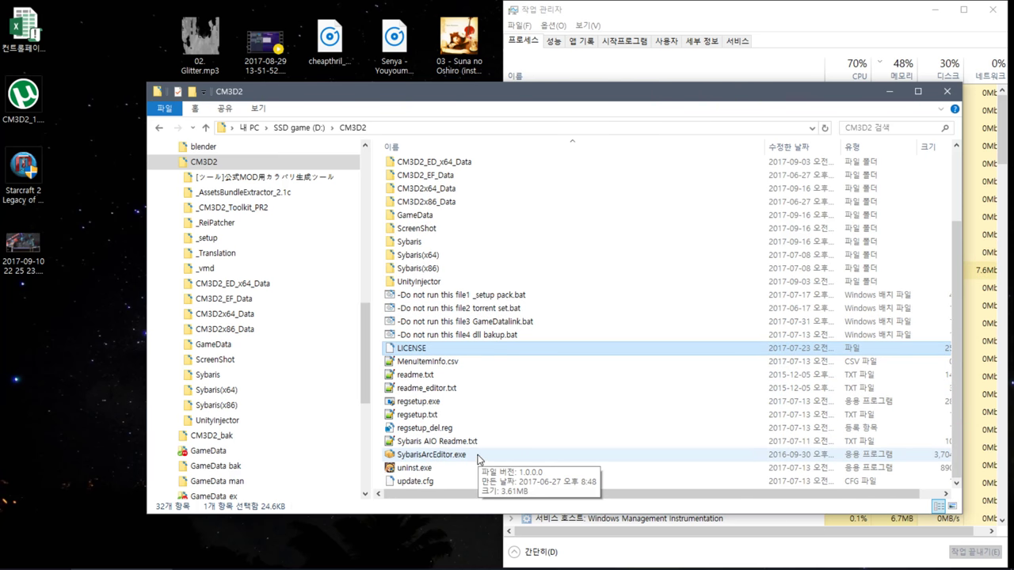
pyautogui.keyDown('shift'); pyautogui.click(443, 481); pyautogui.keyUp('shift')
pyautogui.moveTo(444, 480); pyautogui.dragTo(299, 239)
pyautogui.click(467, 203)
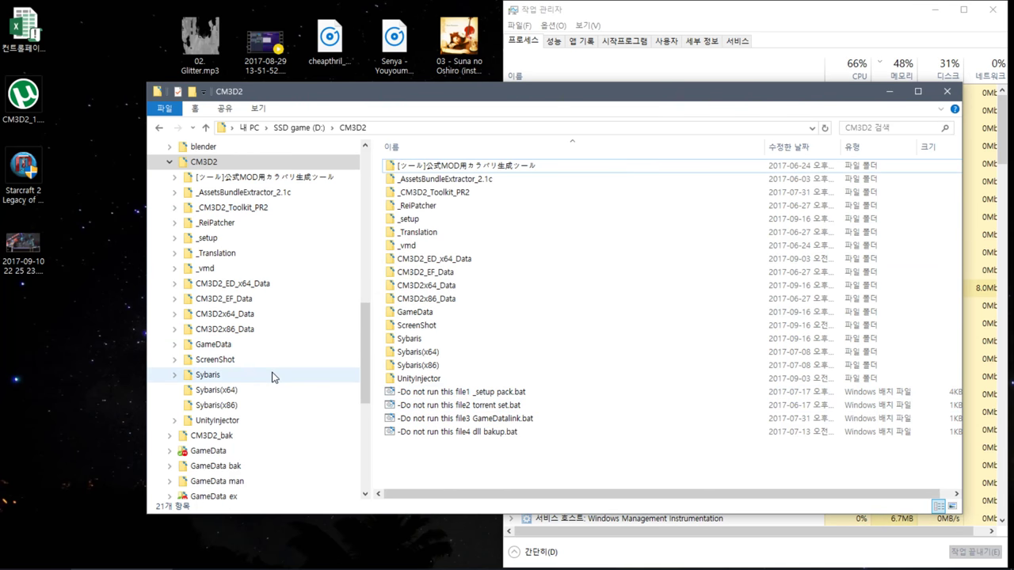
# Step: Check the contents of the Sybaris, GameData and ScreenShot folders, and move the ScreenShot folder from CM3D2 into CM3D2_bak
pyautogui.click(273, 377)
pyautogui.doubleClick(452, 165)
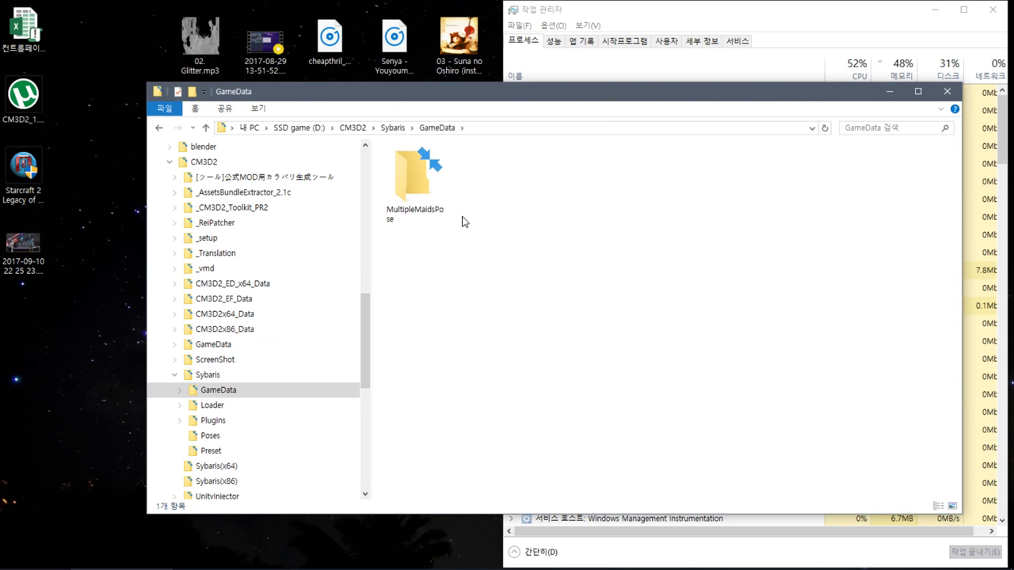
pyautogui.click(303, 360)
pyautogui.click(302, 344)
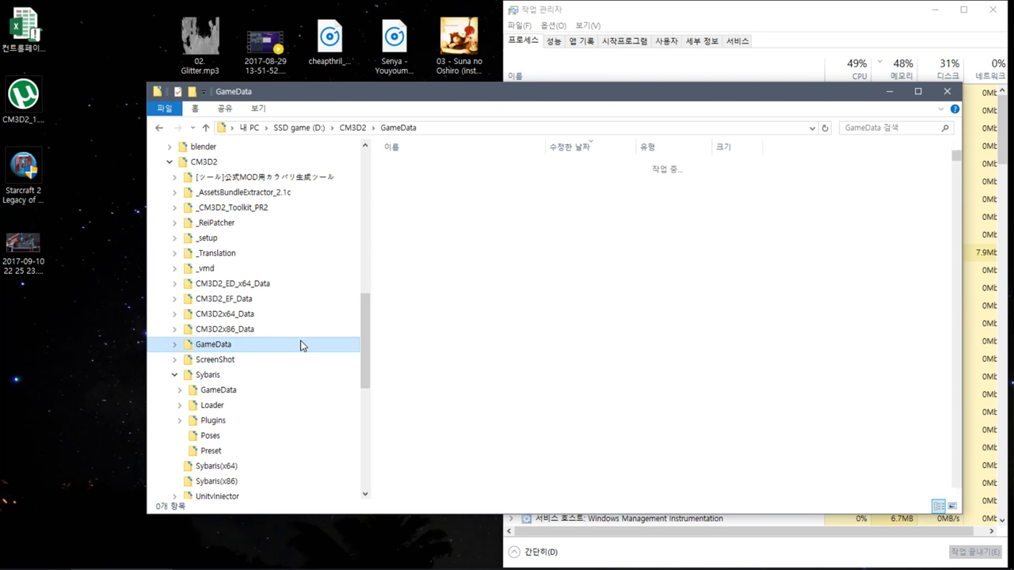
pyautogui.click(245, 361)
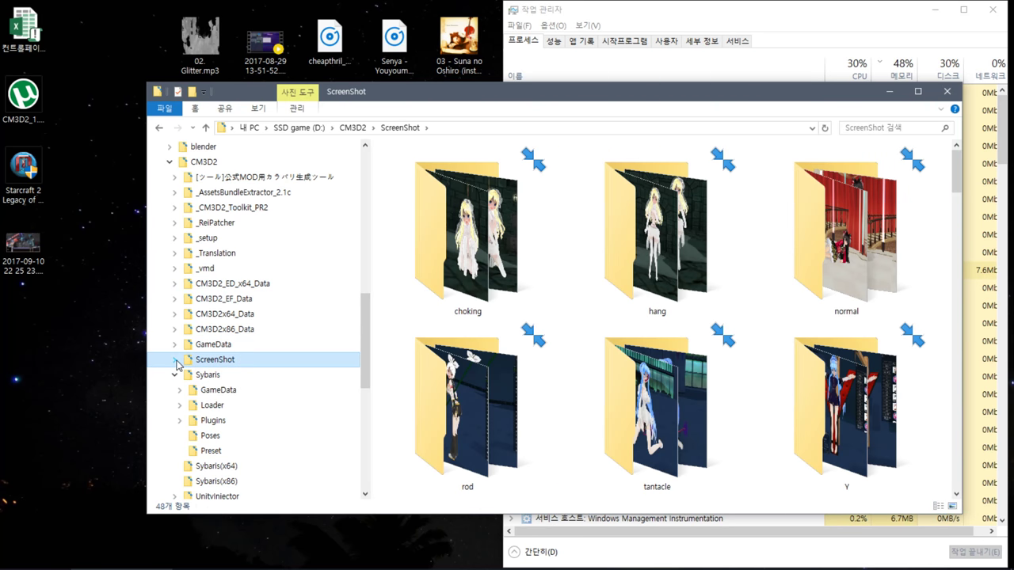
pyautogui.hotkey('alt', 'Up')
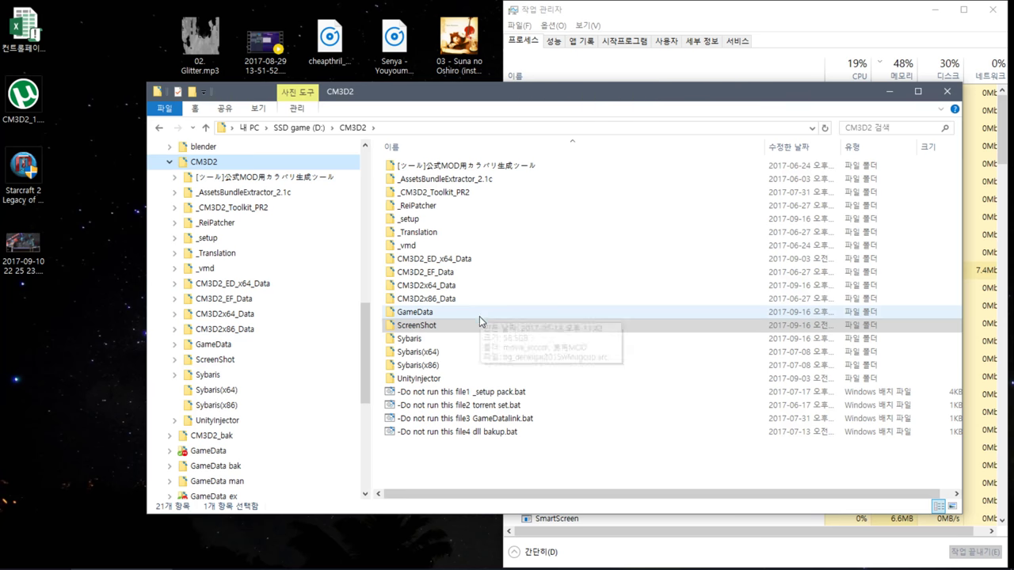
pyautogui.moveTo(475, 325); pyautogui.dragTo(300, 440)
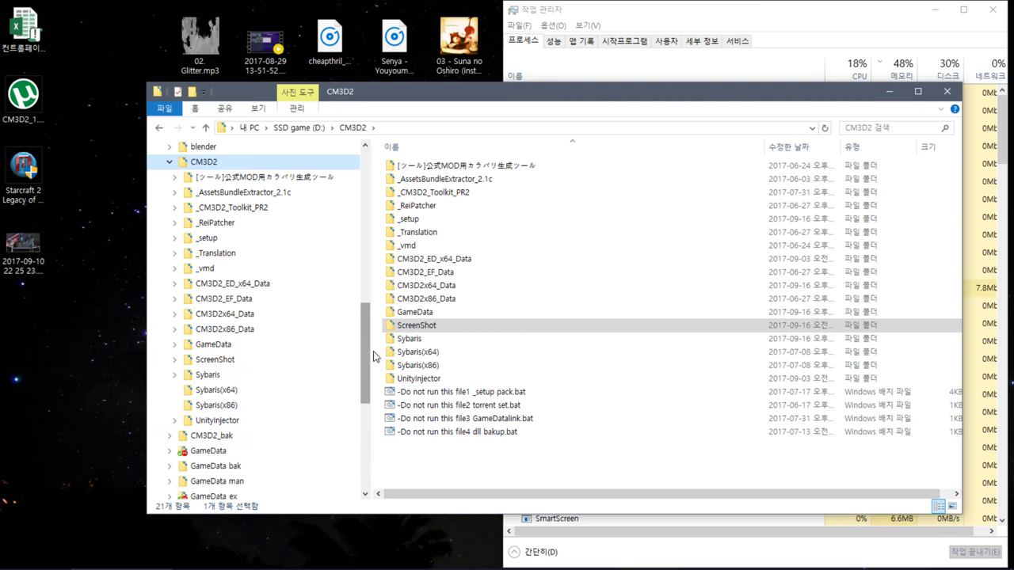
# Step: Examine the Sybaris folder down through Plugins, UnityInjector and Config to the contents of its Strings subfolder
pyautogui.doubleClick(443, 367)
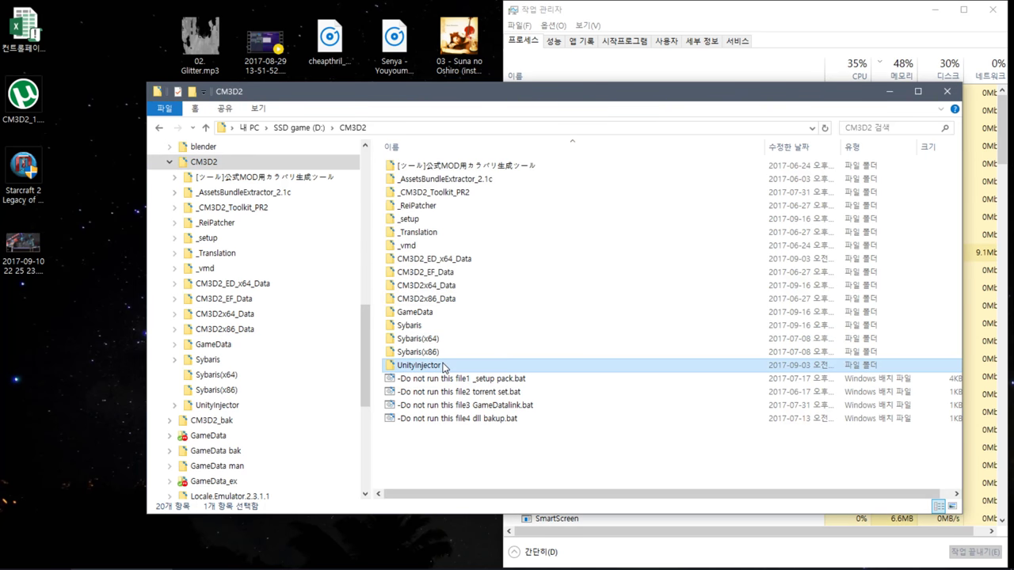
pyautogui.click(297, 363)
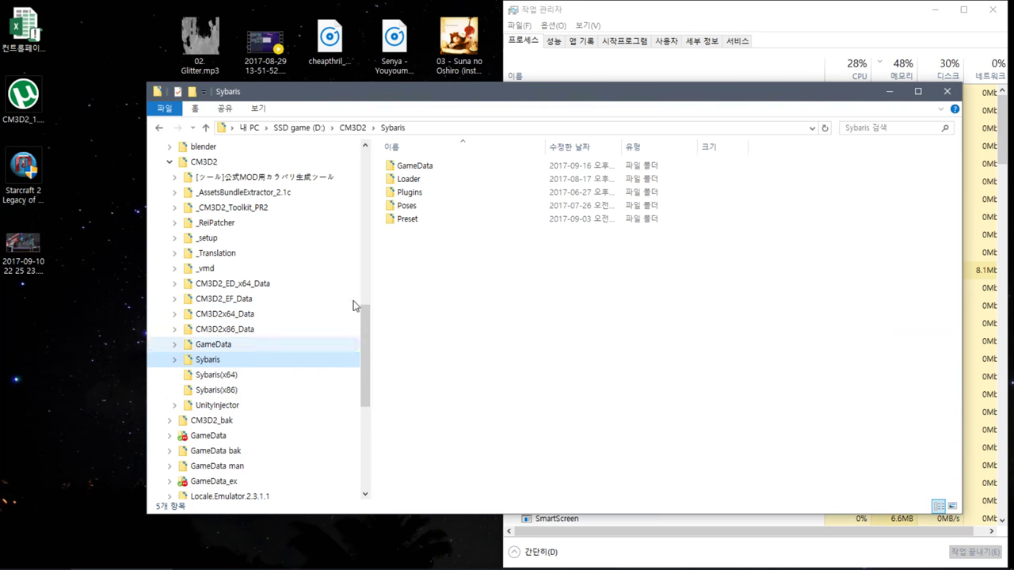
pyautogui.doubleClick(464, 166)
pyautogui.click(329, 407)
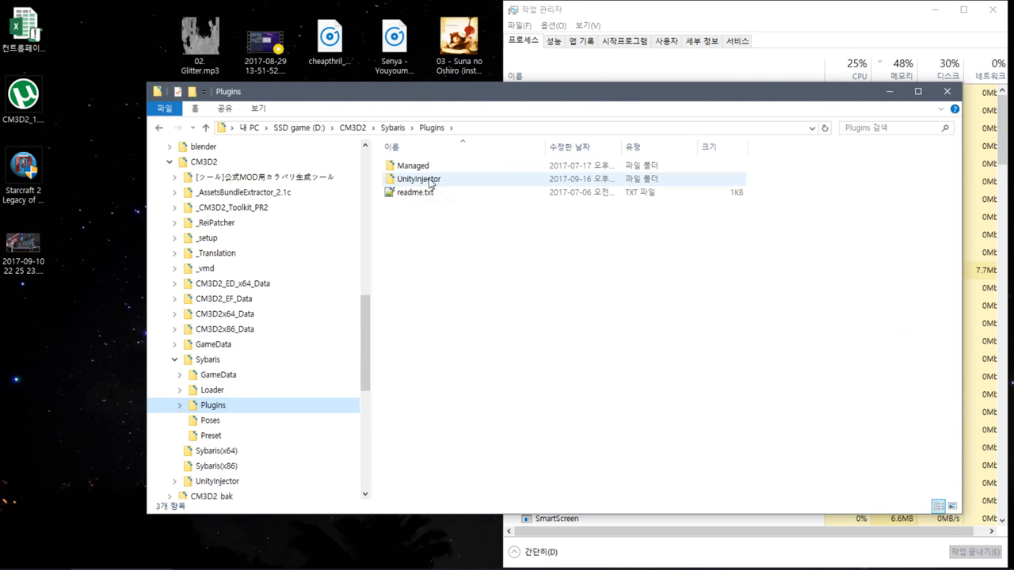
pyautogui.doubleClick(432, 167)
pyautogui.click(320, 435)
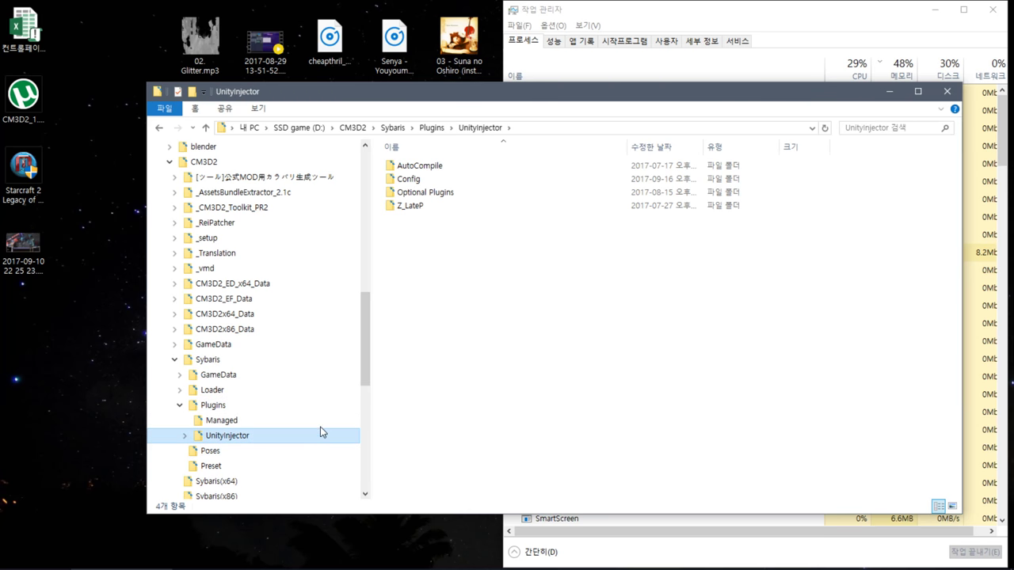
pyautogui.click(187, 439)
pyautogui.click(222, 451)
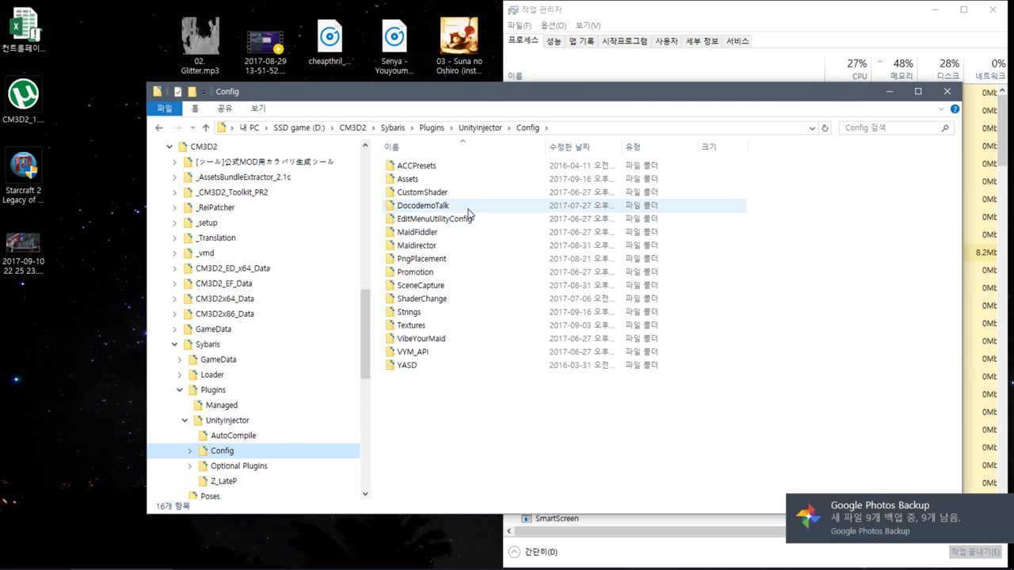
pyautogui.doubleClick(436, 313)
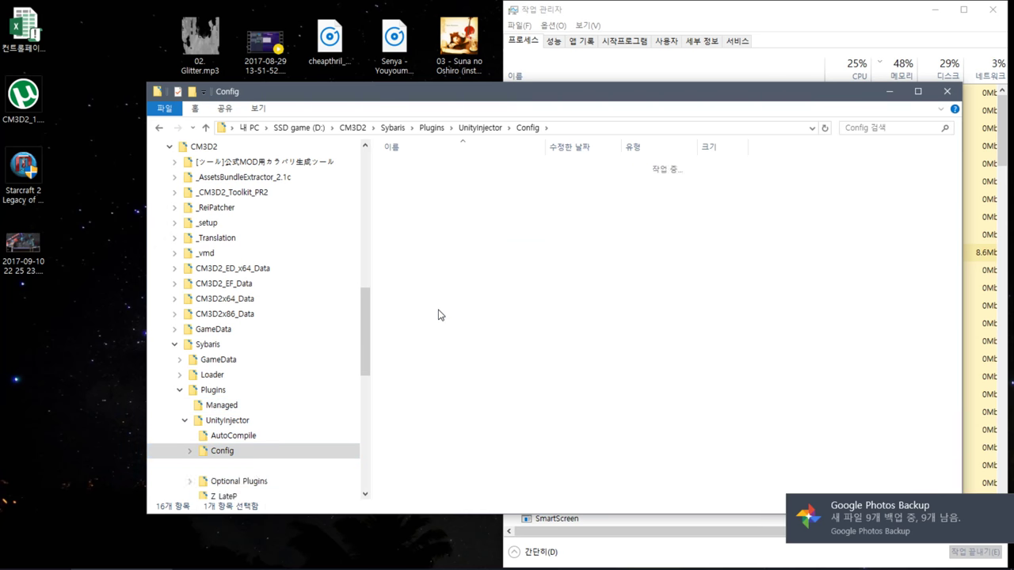
pyautogui.scroll(3, 278, 276)
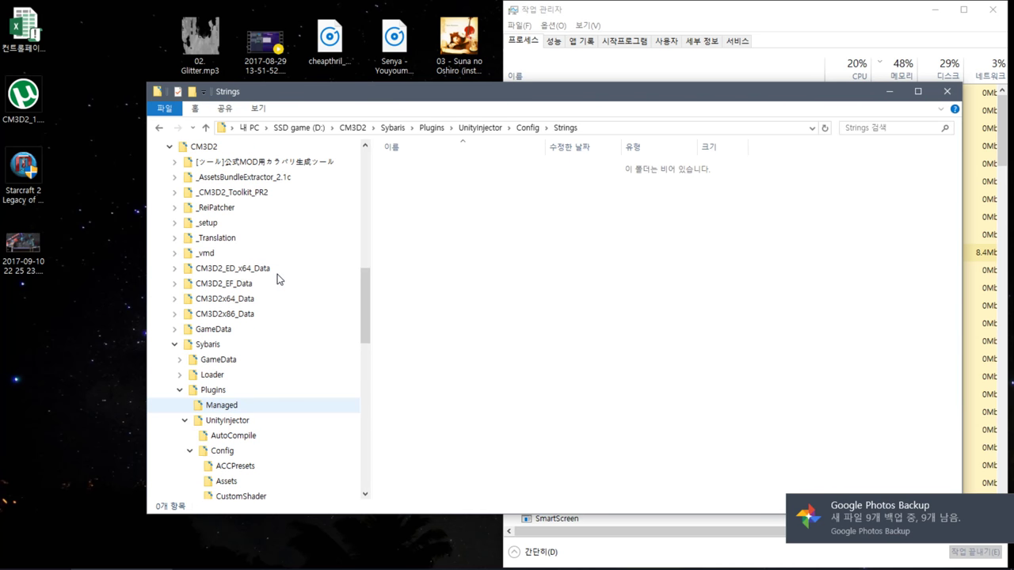
# Step: Inspect the contents of Sybaris's GameData and Loader subfolders and of the _Translation and _ReiPatcher folders in CM3D2
pyautogui.click(259, 361)
pyautogui.click(259, 381)
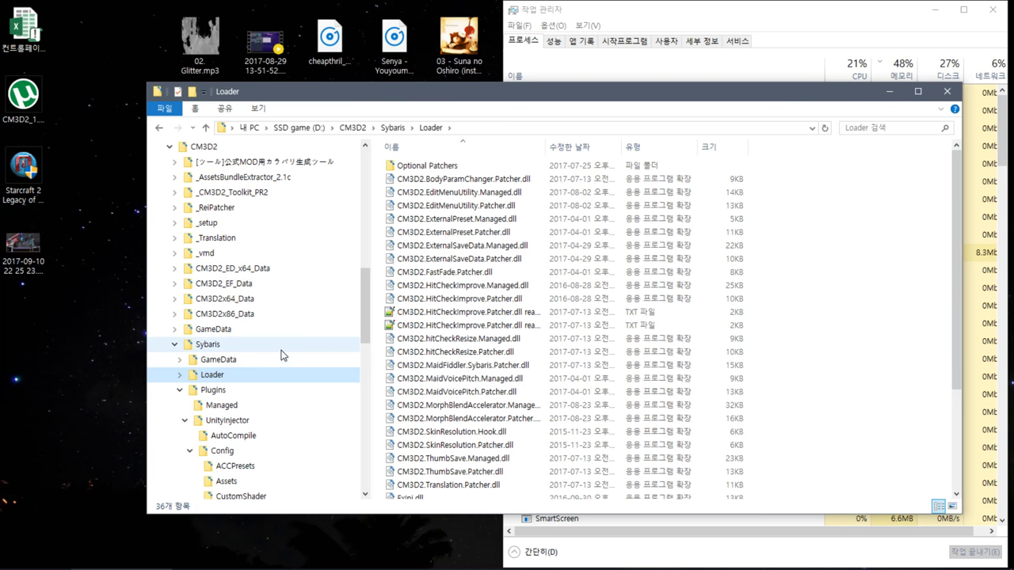
pyautogui.scroll(2, 283, 356)
pyautogui.click(260, 414)
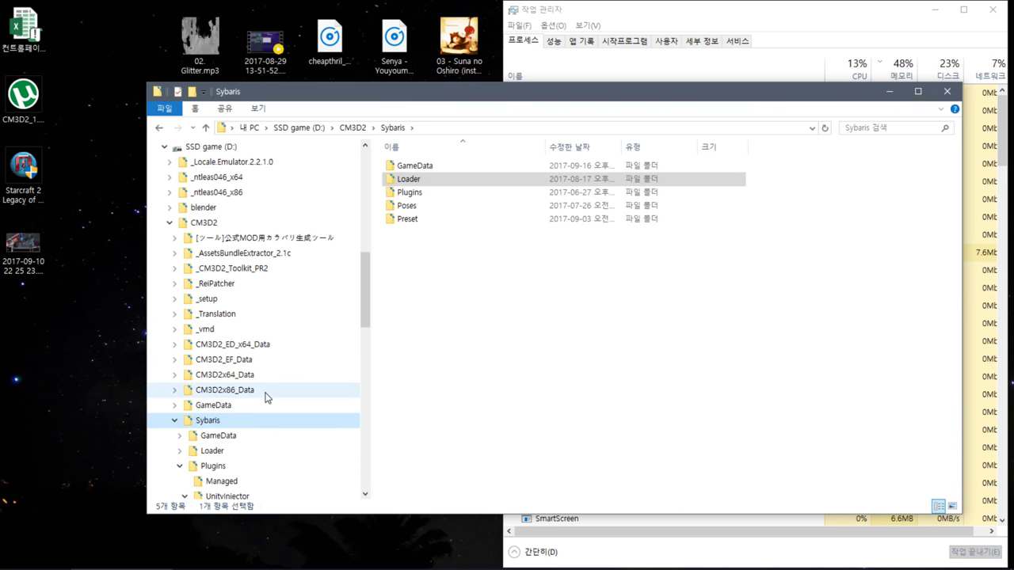
pyautogui.click(270, 315)
pyautogui.click(276, 284)
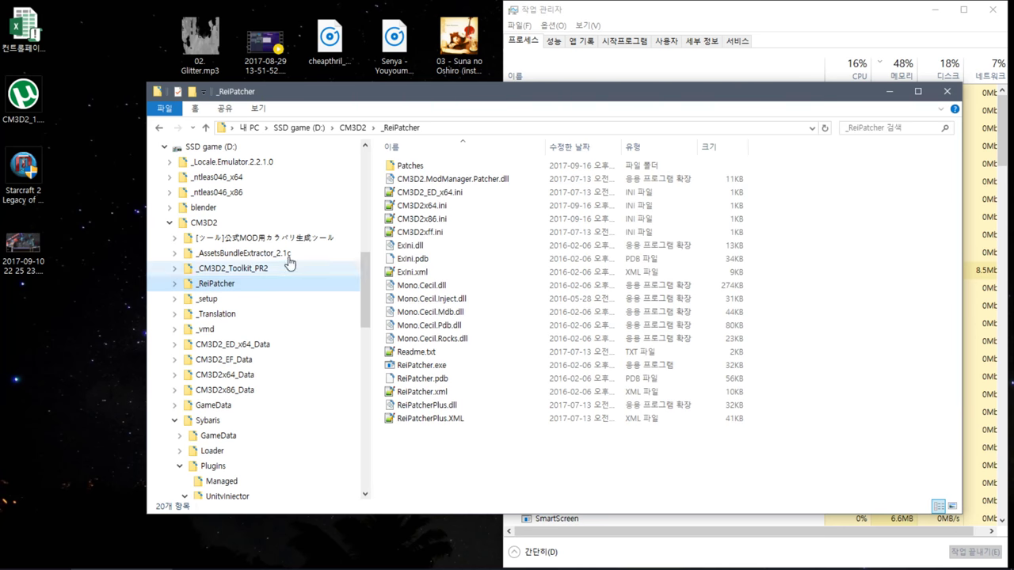
# Step: Create a hard link clone (하드링크 클론) of the CM3D2 folder in the root of drive D
pyautogui.click(303, 228)
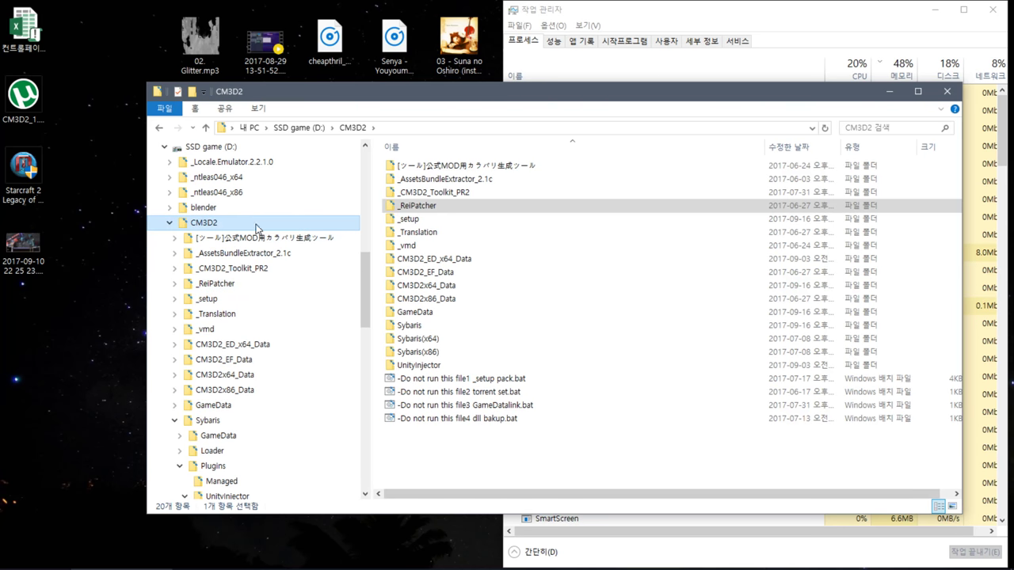
pyautogui.click(170, 222)
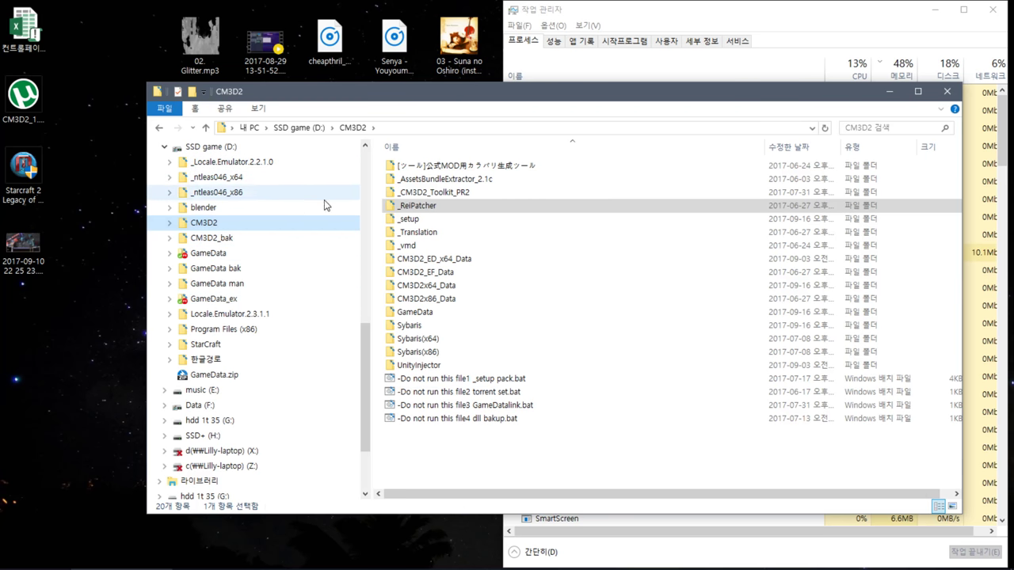
pyautogui.hotkey('alt', 'Up')
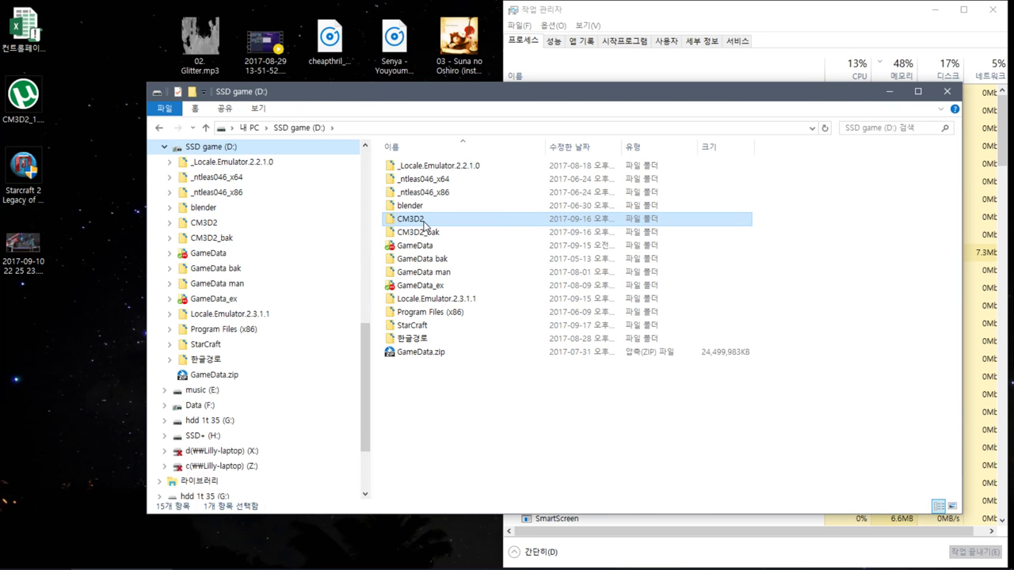
pyautogui.moveTo(422, 226); pyautogui.dragTo(479, 413)
pyautogui.moveTo(578, 465)
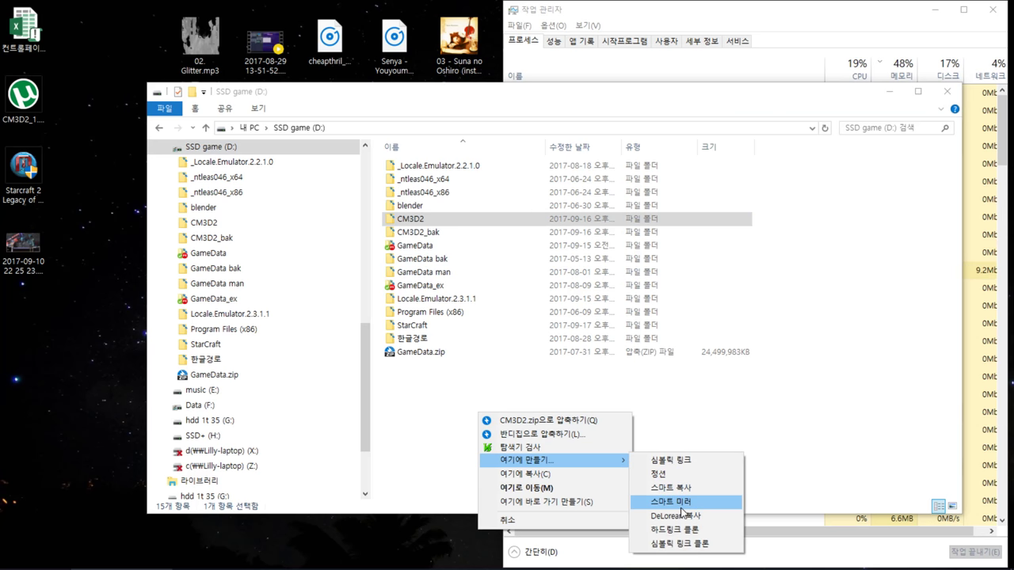
pyautogui.click(688, 535)
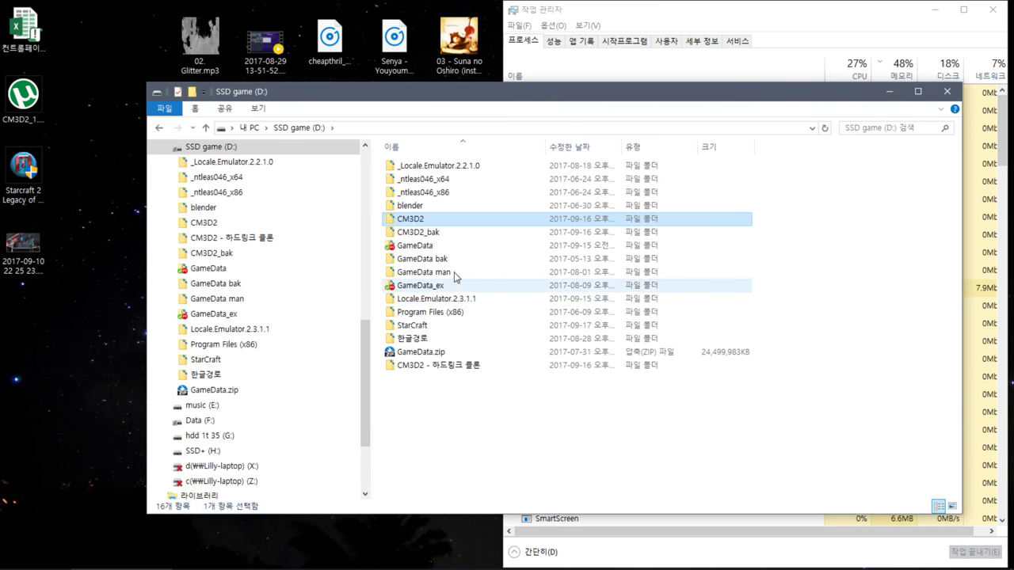
# Step: Run "-Do not run this file2 torrent set.bat" from the CM3D2 folder as administrator and dismiss its console once it finishes
pyautogui.doubleClick(449, 222)
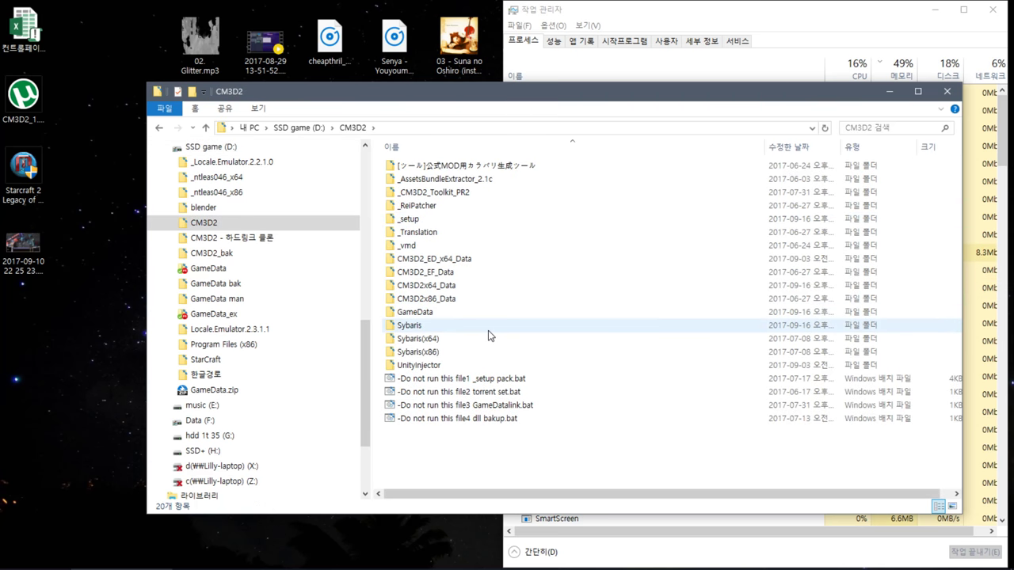
pyautogui.rightClick(501, 398)
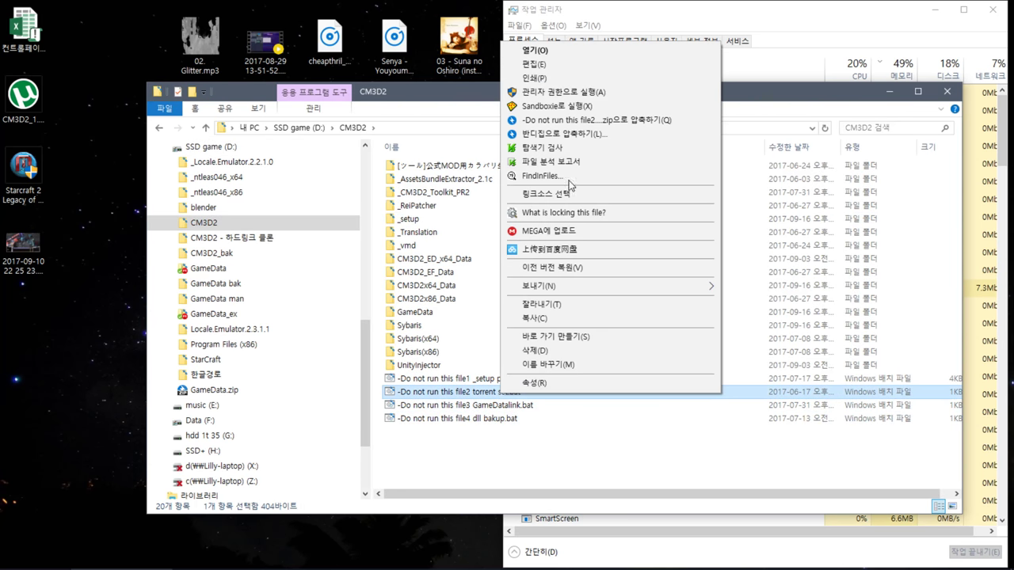
pyautogui.click(614, 100)
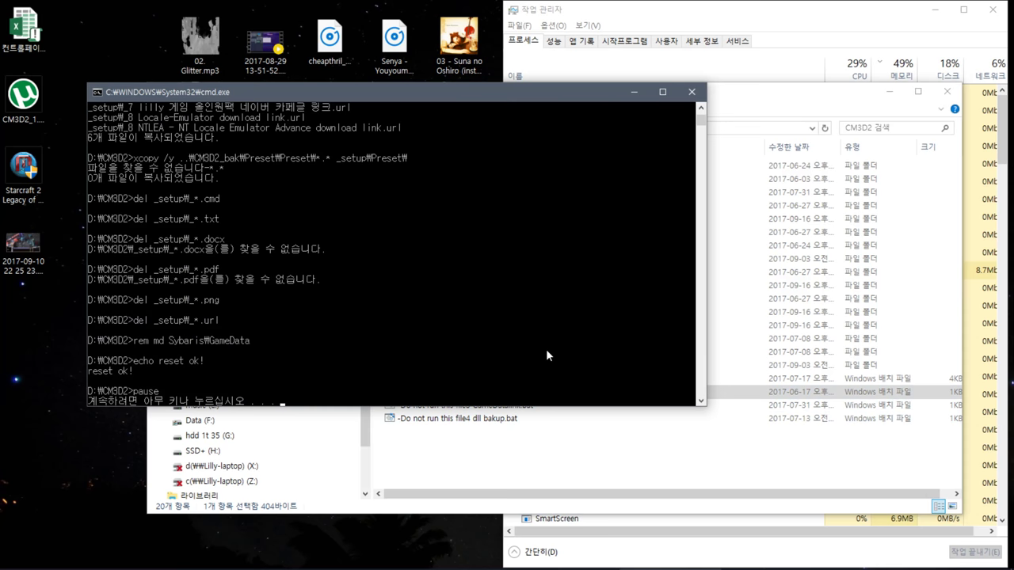
pyautogui.press('Return')
# Step: Review the files in CM3D2, run the "_2 All in one pack install" v132.cmd script and dismiss its console when it ends
pyautogui.scroll(-11, 546, 350)
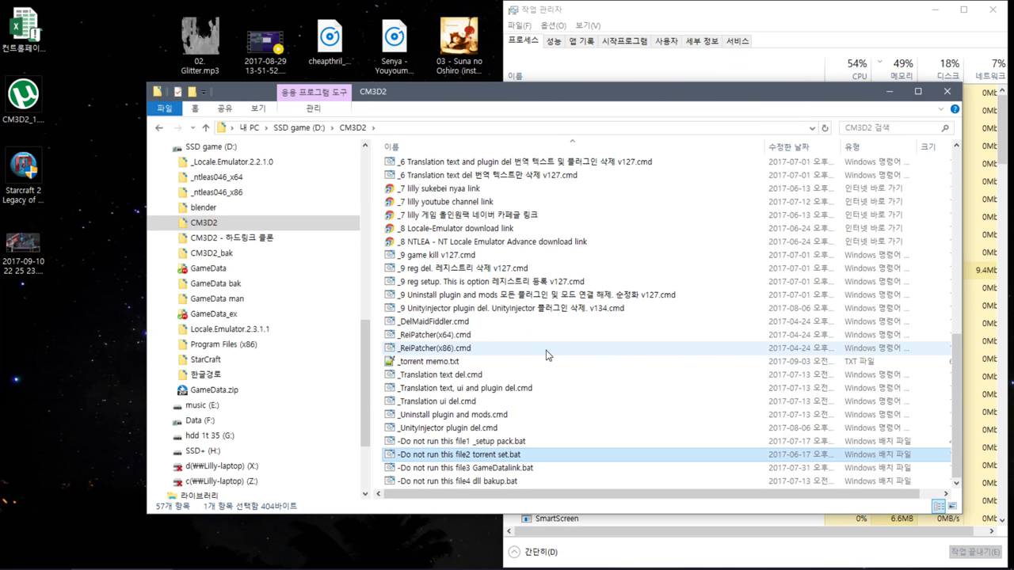
pyautogui.scroll(10, 546, 355)
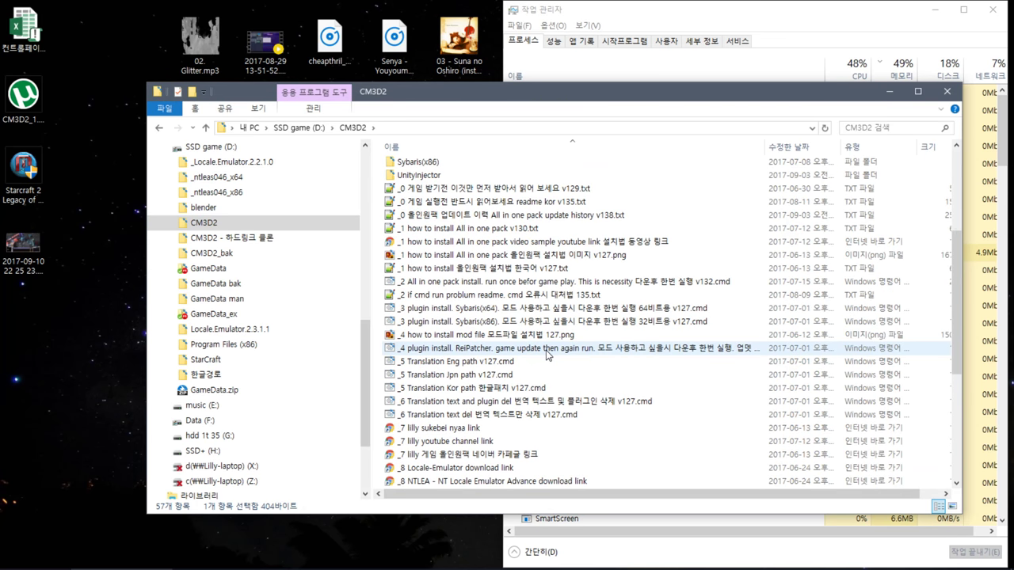
pyautogui.click(545, 321)
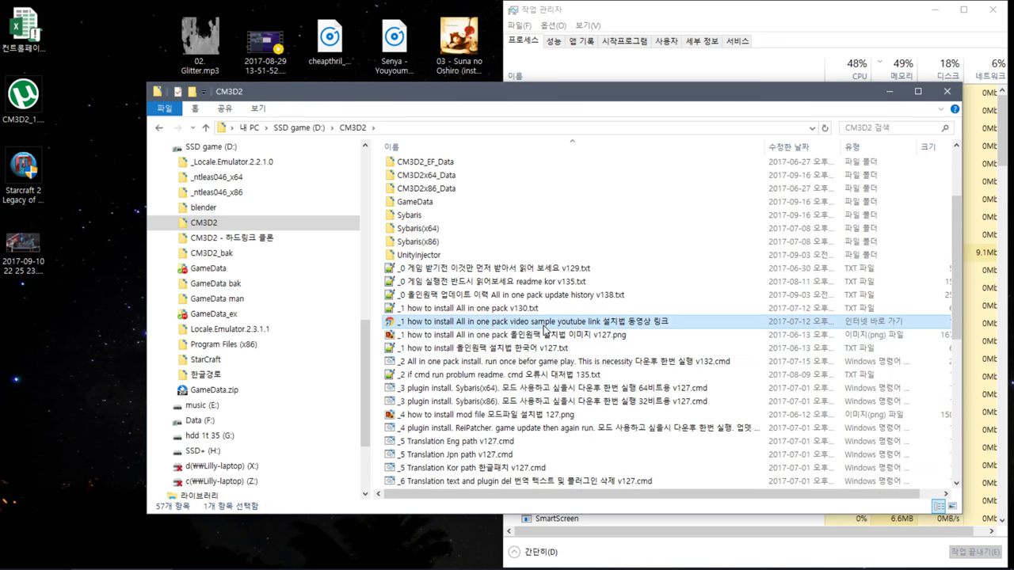
pyautogui.click(536, 362)
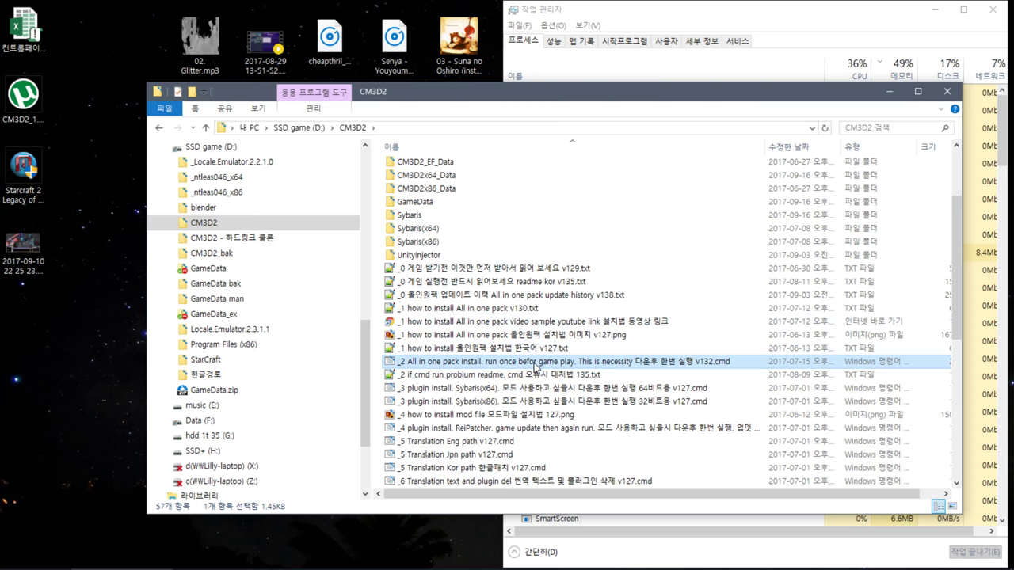
pyautogui.doubleClick(535, 362)
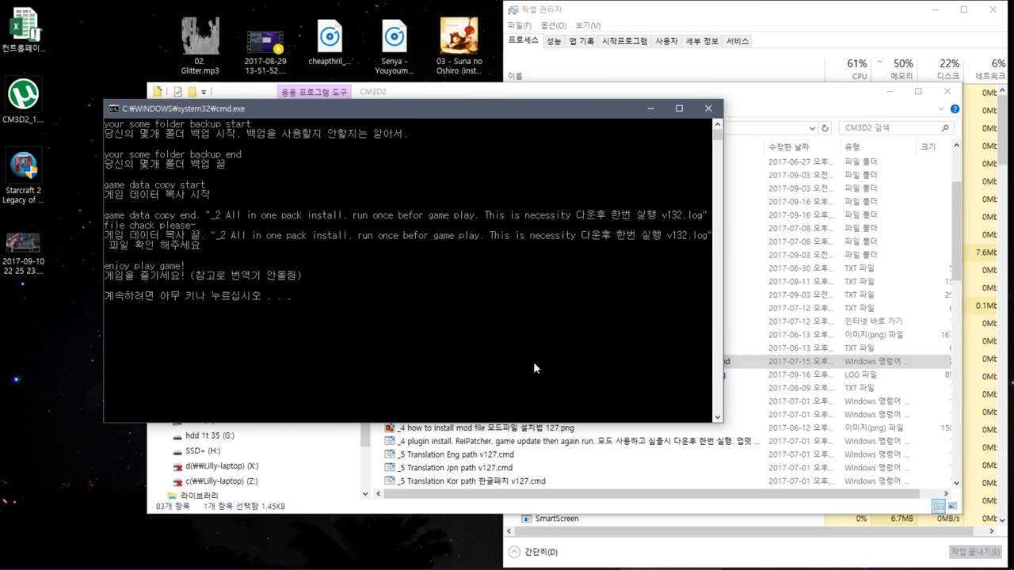
pyautogui.press('Return')
# Step: Run the 64-bit "_3 plugin install. Sybaris(x64)" v127.cmd script and dismiss its console
pyautogui.scroll(-2, 535, 348)
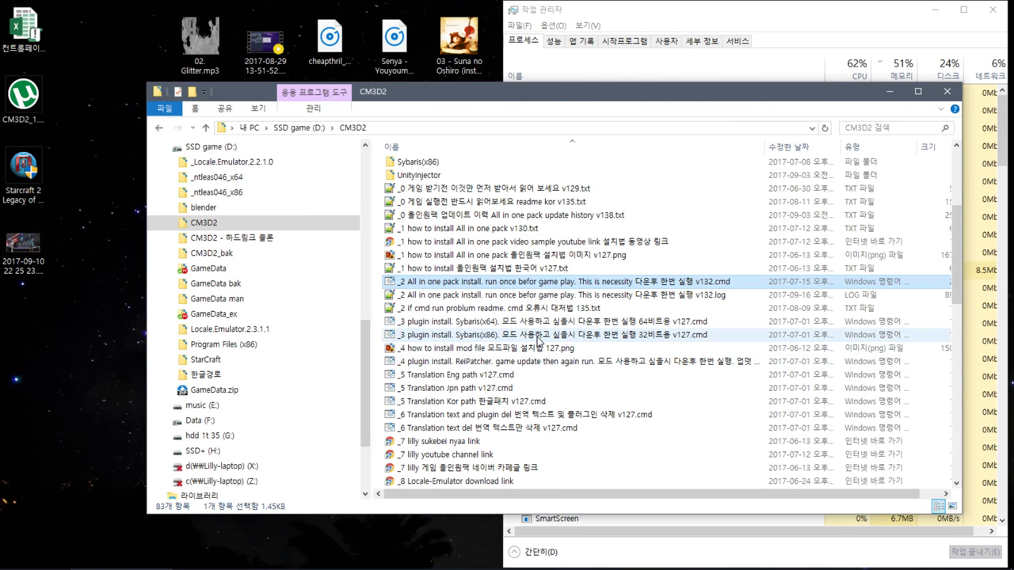
pyautogui.doubleClick(539, 322)
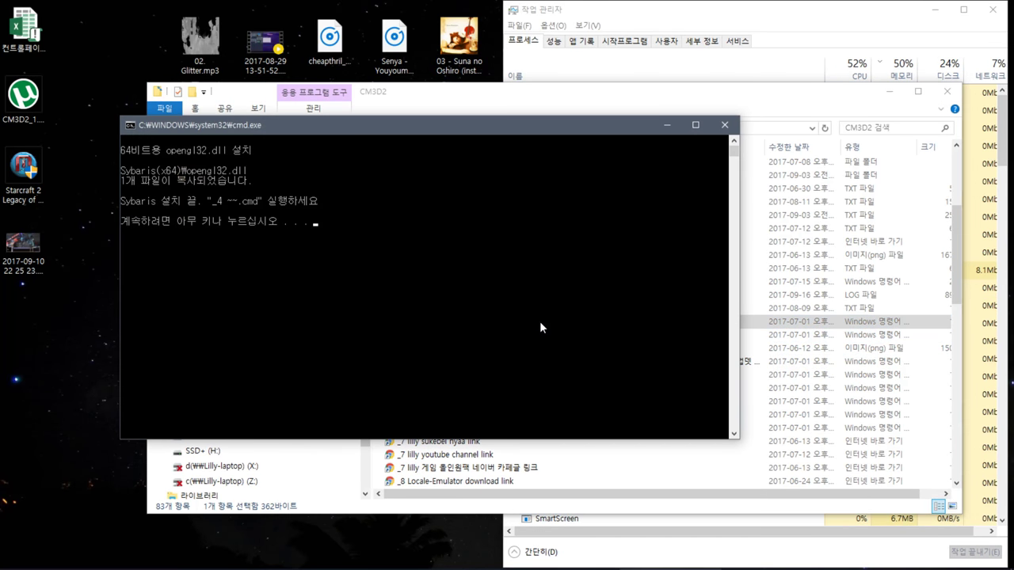
pyautogui.press('Return')
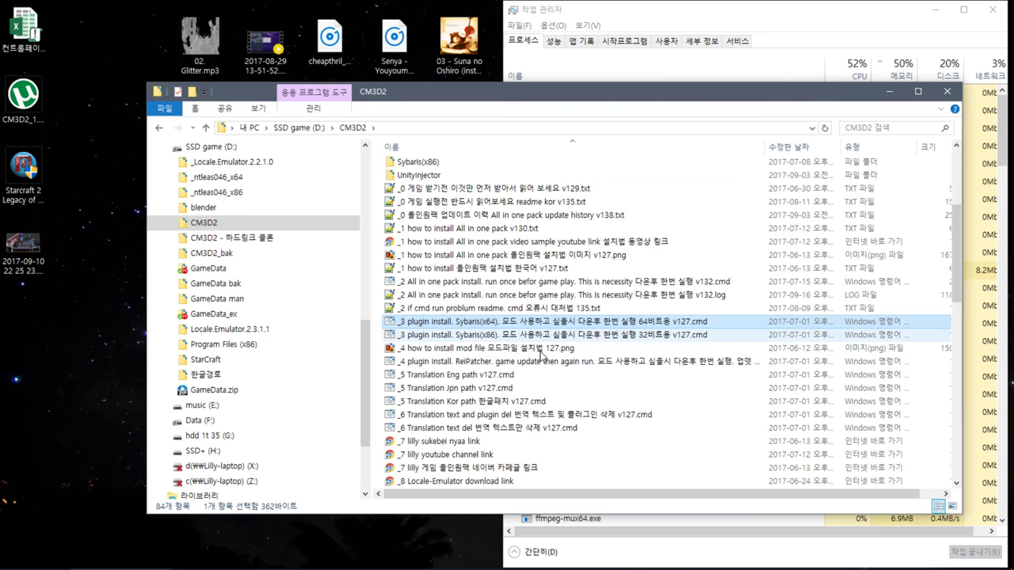
# Step: Run the Korean translation script "_5 Translation Kor path 한글패치 v127.cmd" and dismiss its console once patching finishes
pyautogui.click(538, 364)
pyautogui.click(537, 402)
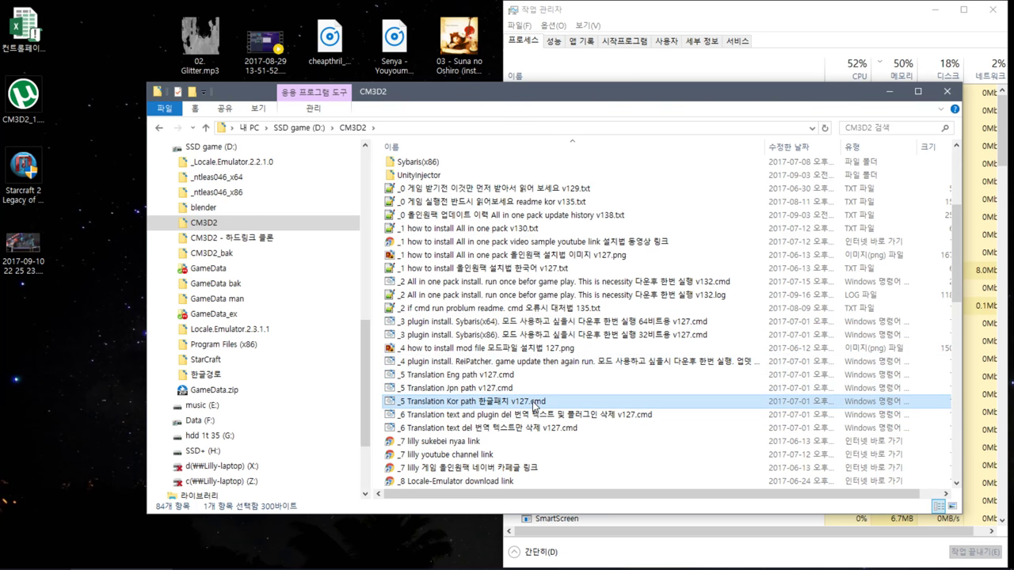
pyautogui.doubleClick(538, 403)
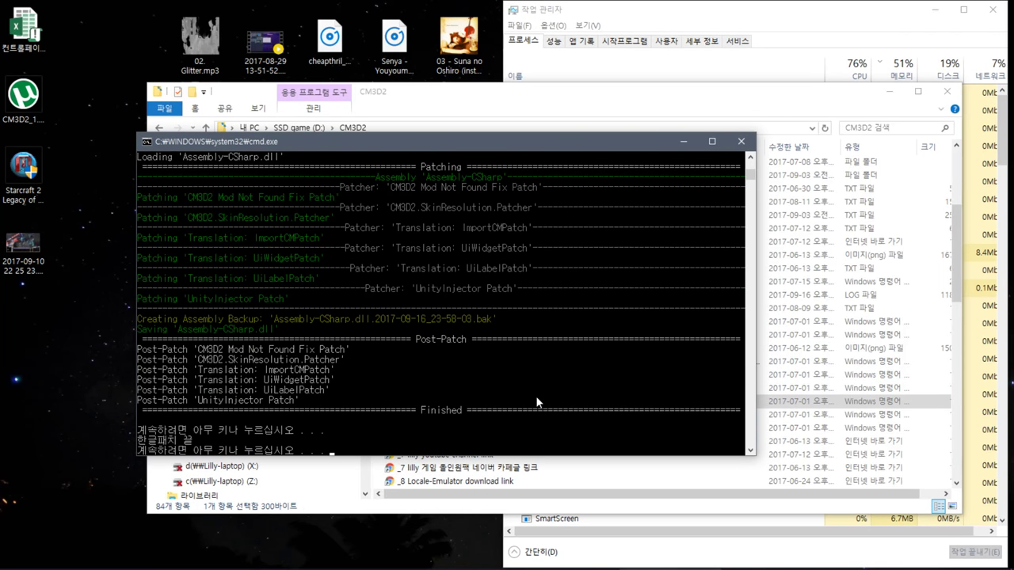
pyautogui.press('Return')
pyautogui.scroll(-6, 539, 402)
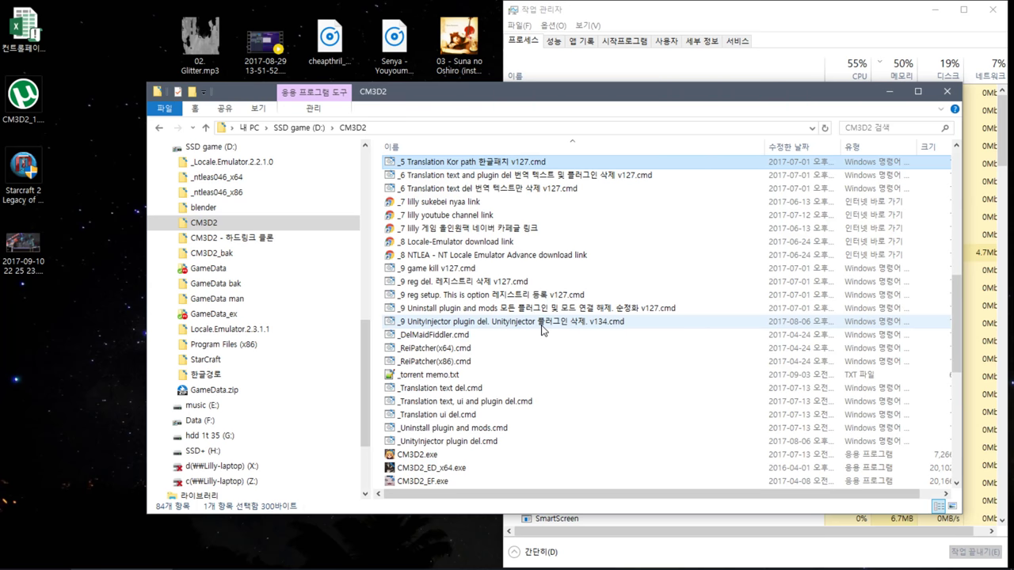
pyautogui.scroll(-4, 542, 330)
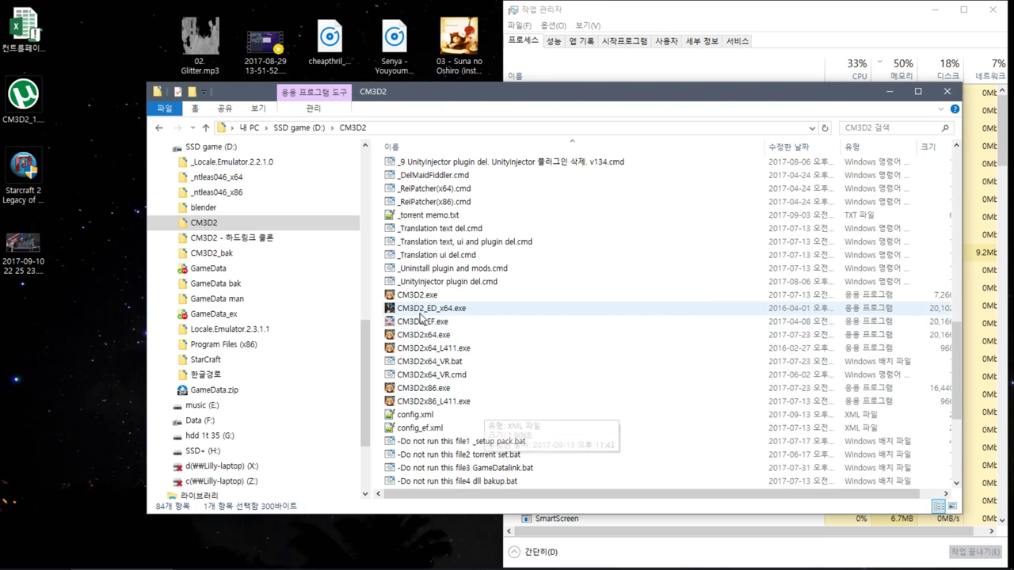
# Step: Launch the 64-bit game with CM3D2x64_L411.exe from the CM3D2 folder
pyautogui.rightClick(431, 349)
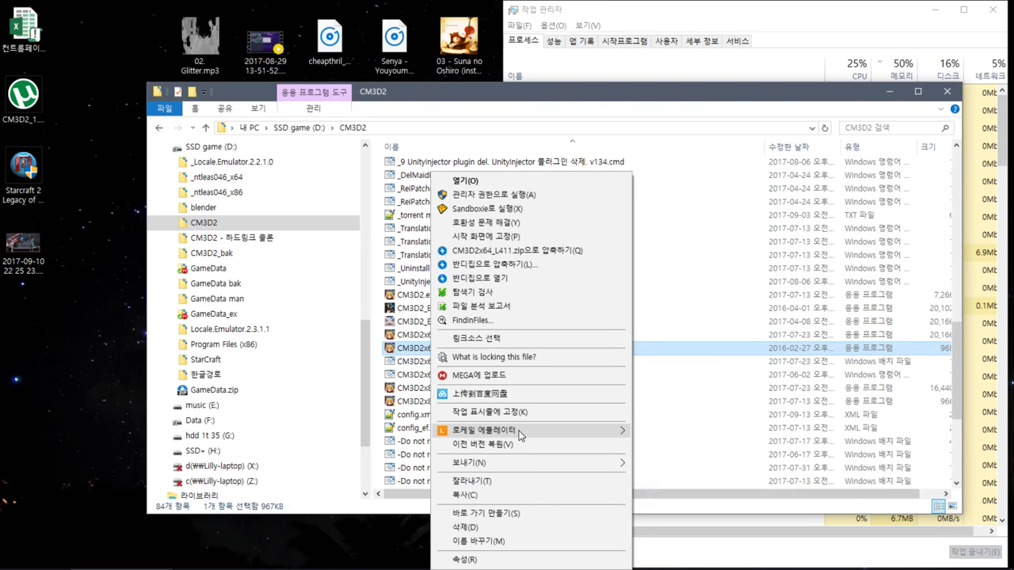
pyautogui.click(453, 361)
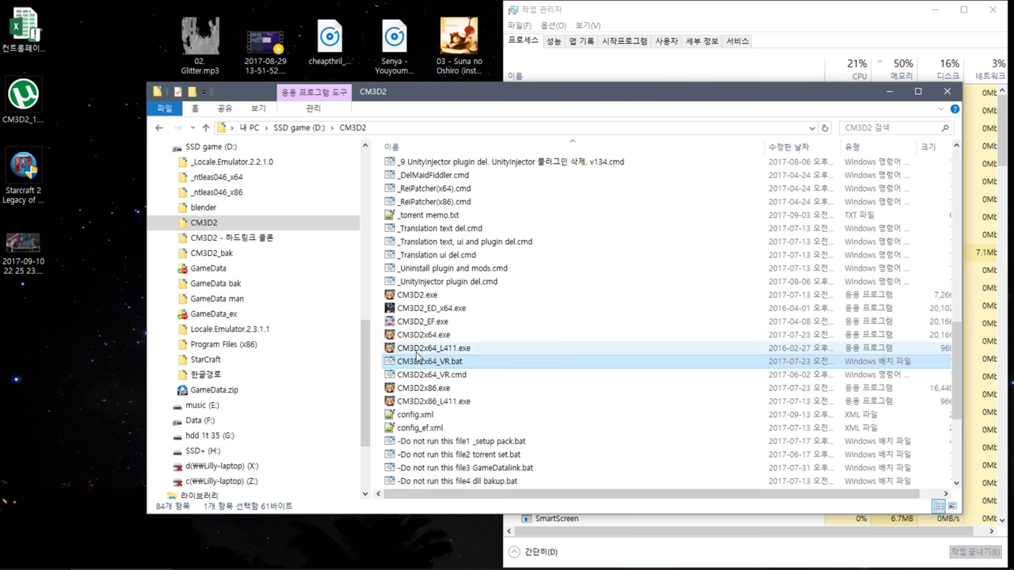
pyautogui.click(507, 353)
pyautogui.doubleClick(509, 354)
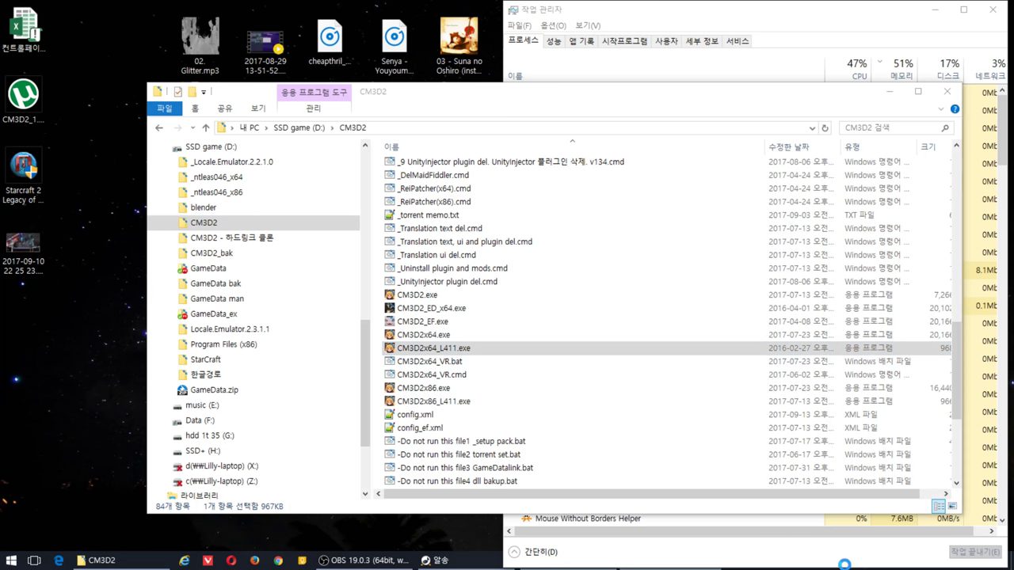
# Step: Open AhnLab V3 Lite while the game loads and start its fix (해결하기) for the flagged security status
pyautogui.press('super')
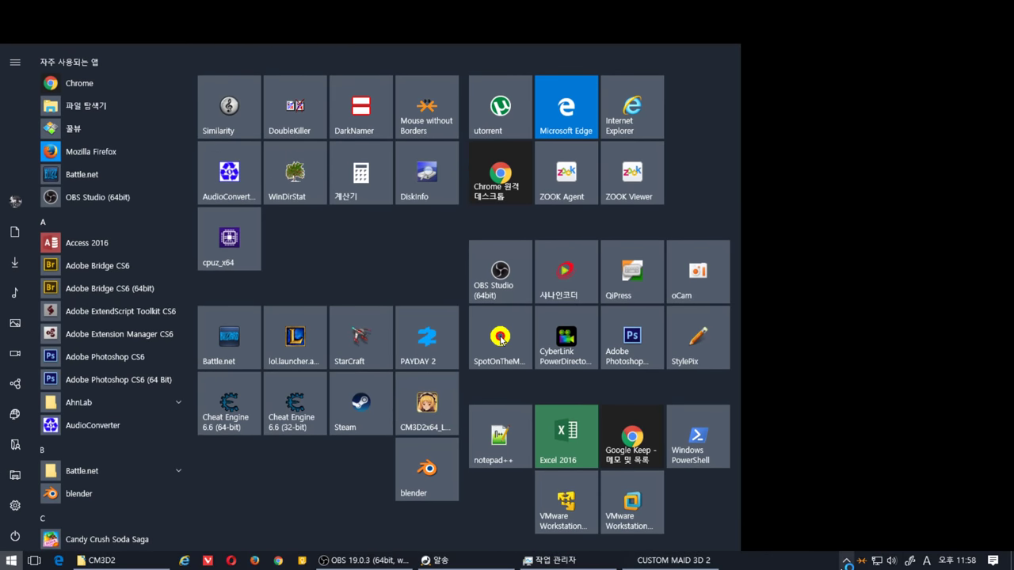
pyautogui.click(846, 560)
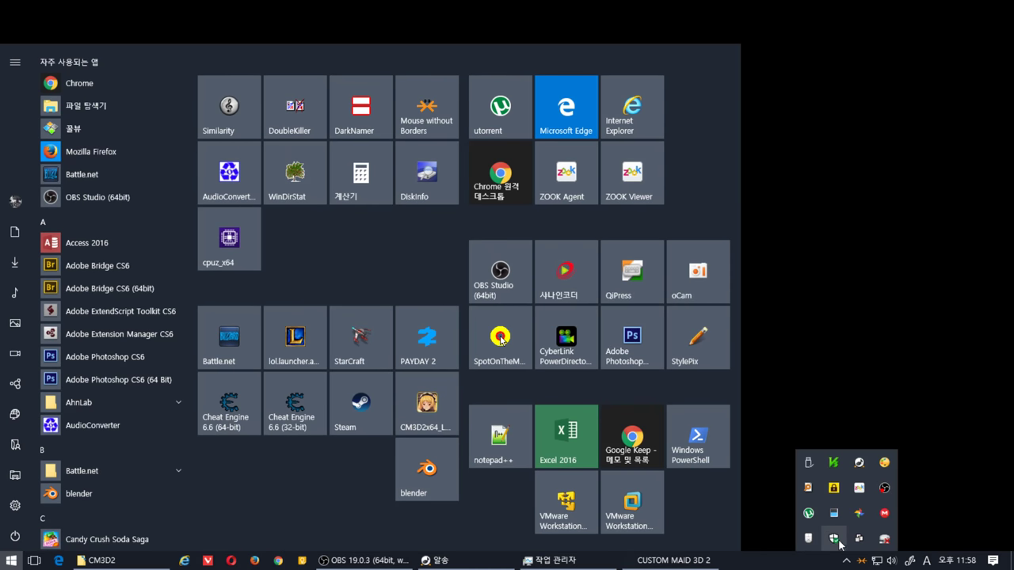
pyautogui.click(833, 487)
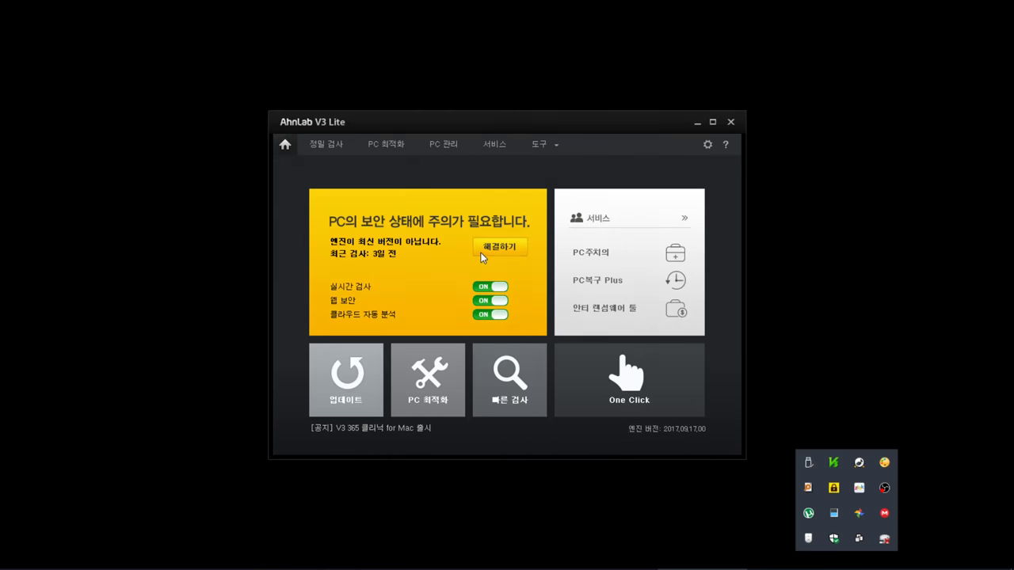
pyautogui.click(479, 253)
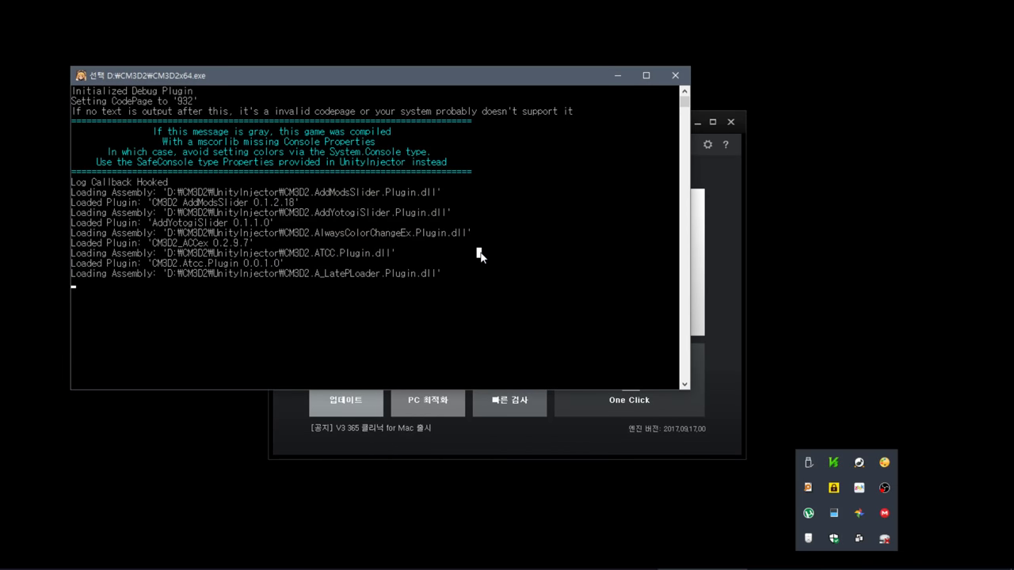
pyautogui.rightClick(662, 242)
pyautogui.click(726, 264)
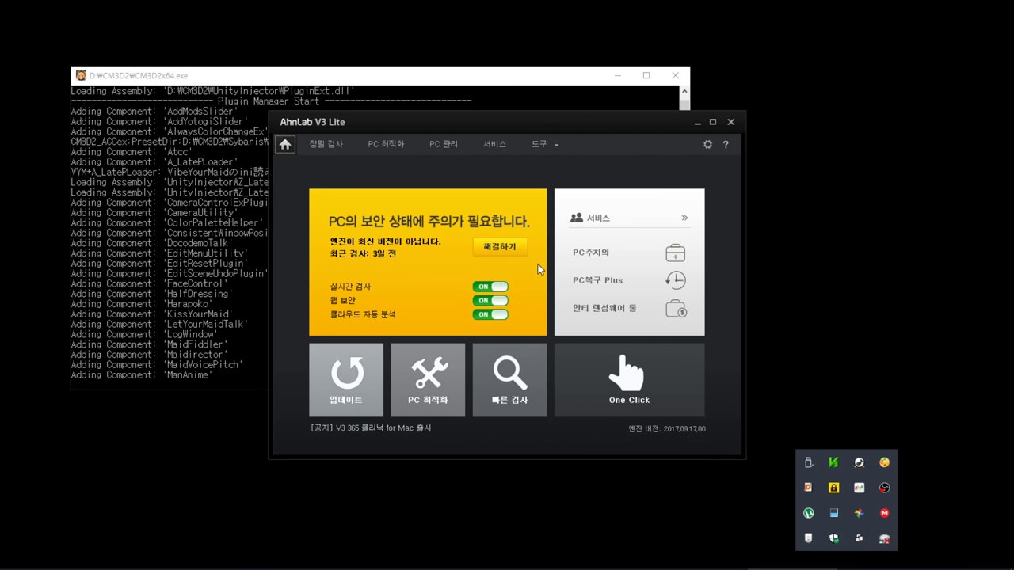
pyautogui.click(499, 246)
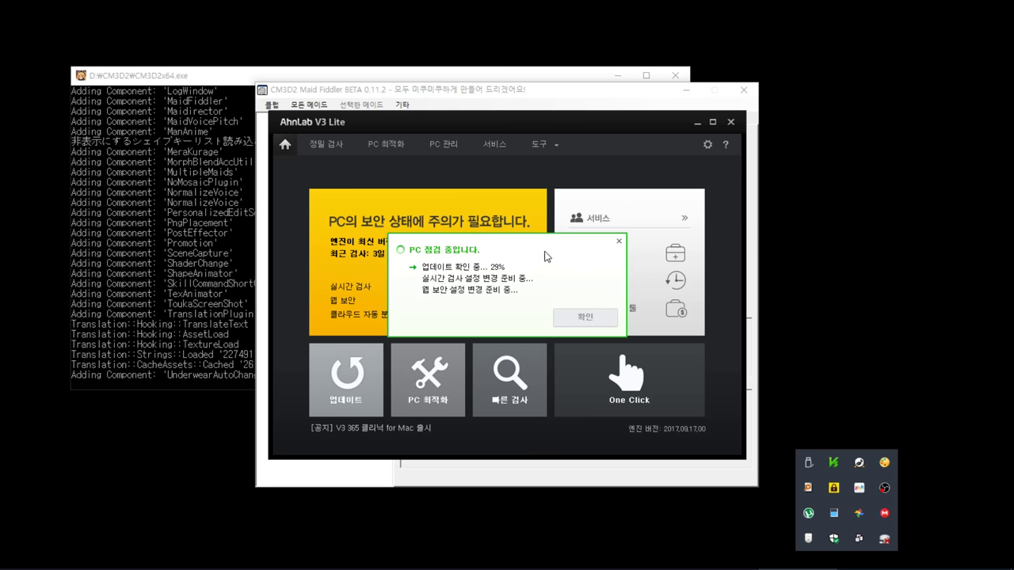
# Step: Acknowledge the finished V3 Lite PC check, then close V3 Lite and Task Manager
pyautogui.click(538, 96)
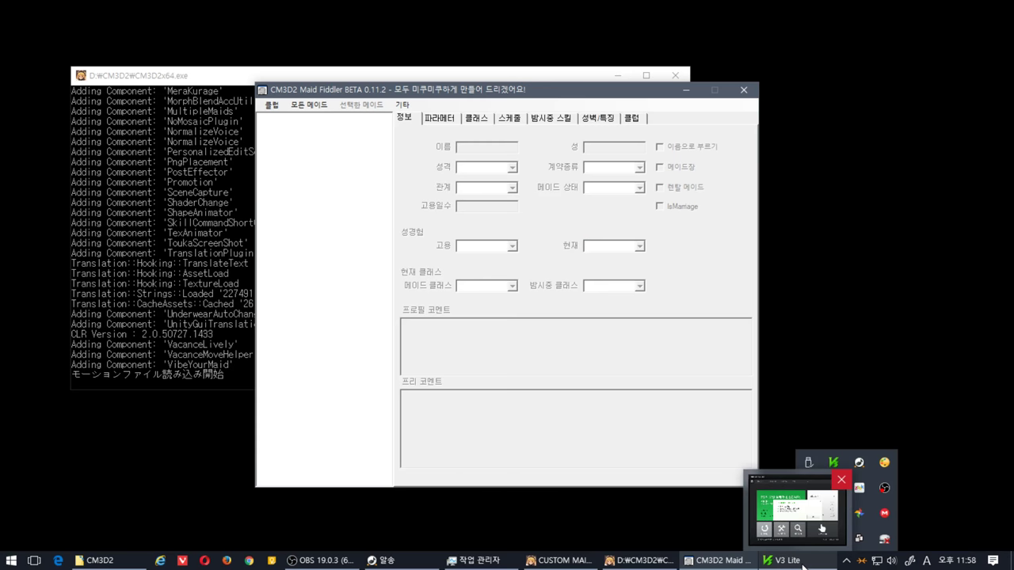
pyautogui.click(803, 566)
pyautogui.click(588, 316)
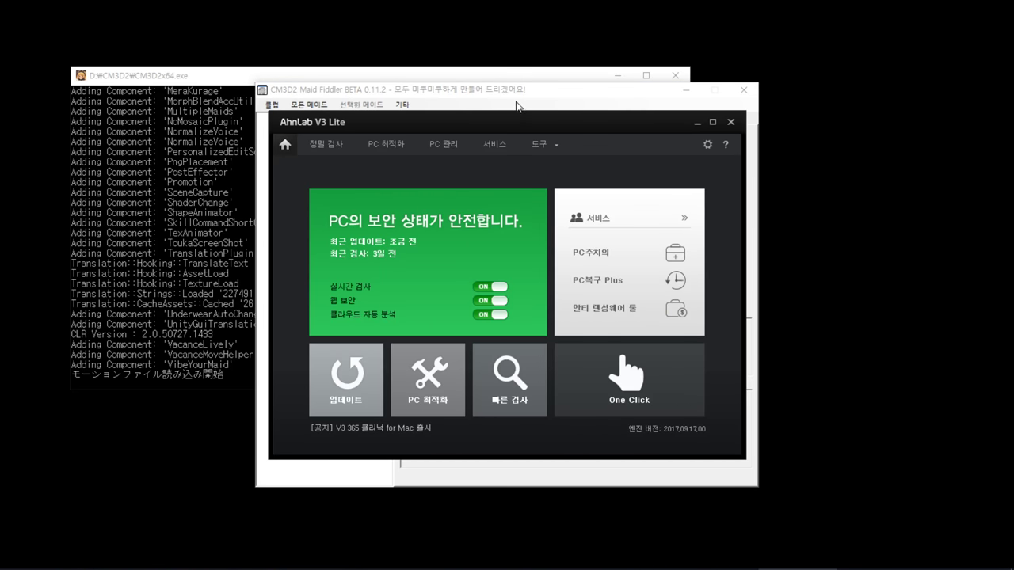
pyautogui.moveTo(517, 123); pyautogui.dragTo(776, 201)
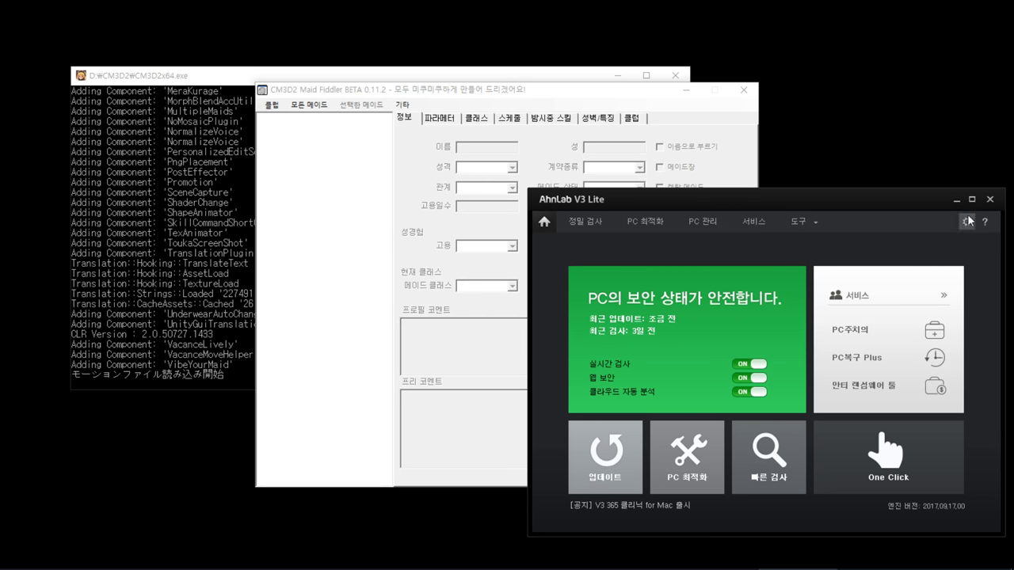
pyautogui.click(990, 200)
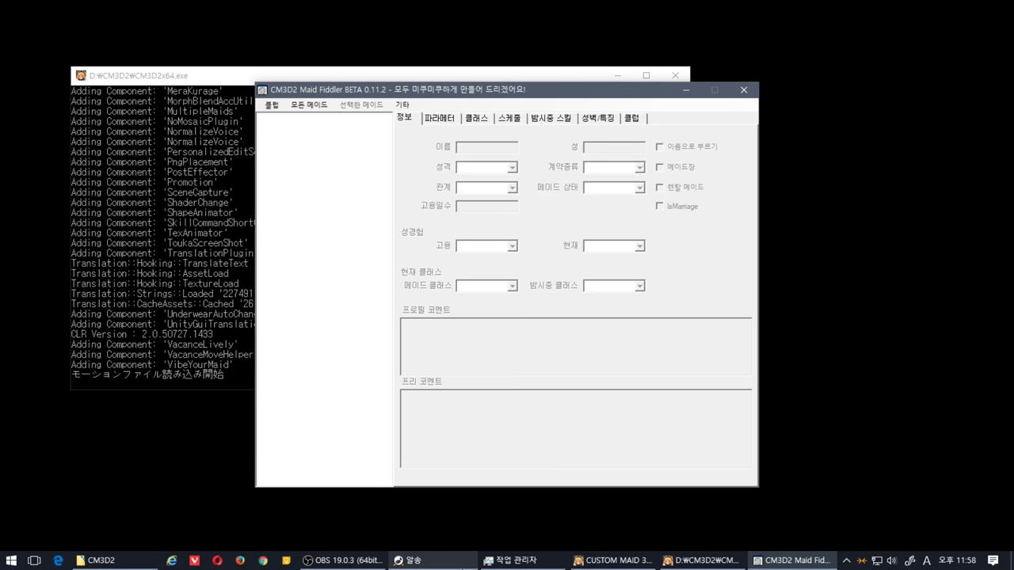
pyautogui.moveTo(529, 564)
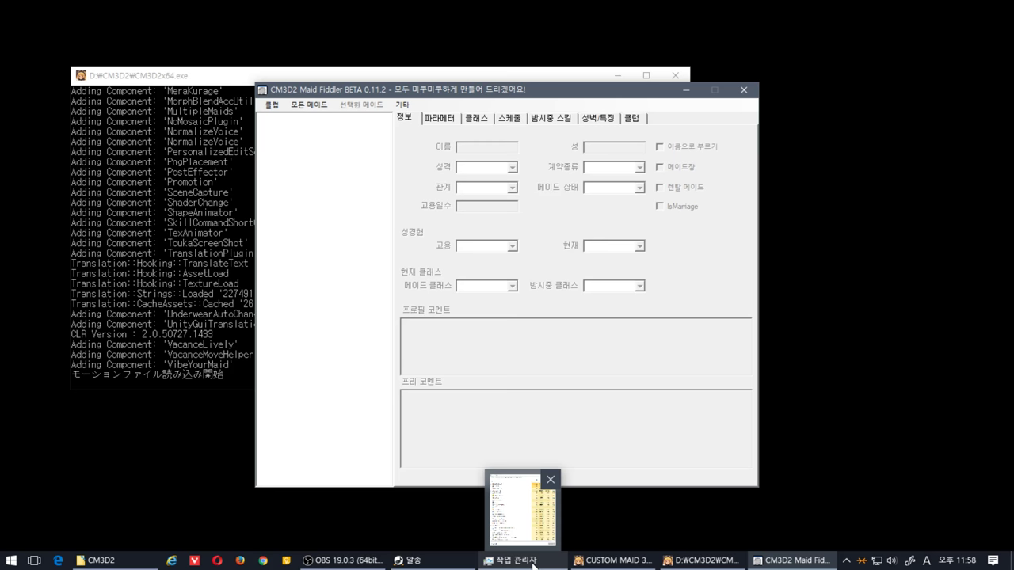
pyautogui.click(550, 479)
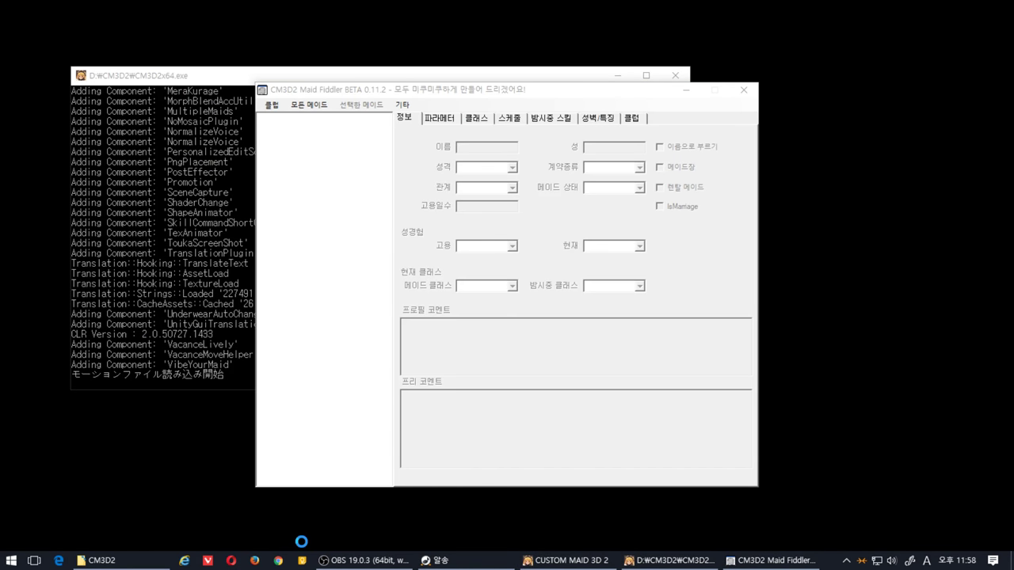
# Step: Open _torrent memo.txt from the CM3D2 folder, snap Notepad++ to the right half of the screen, and decline the plugin updates
pyautogui.click(103, 560)
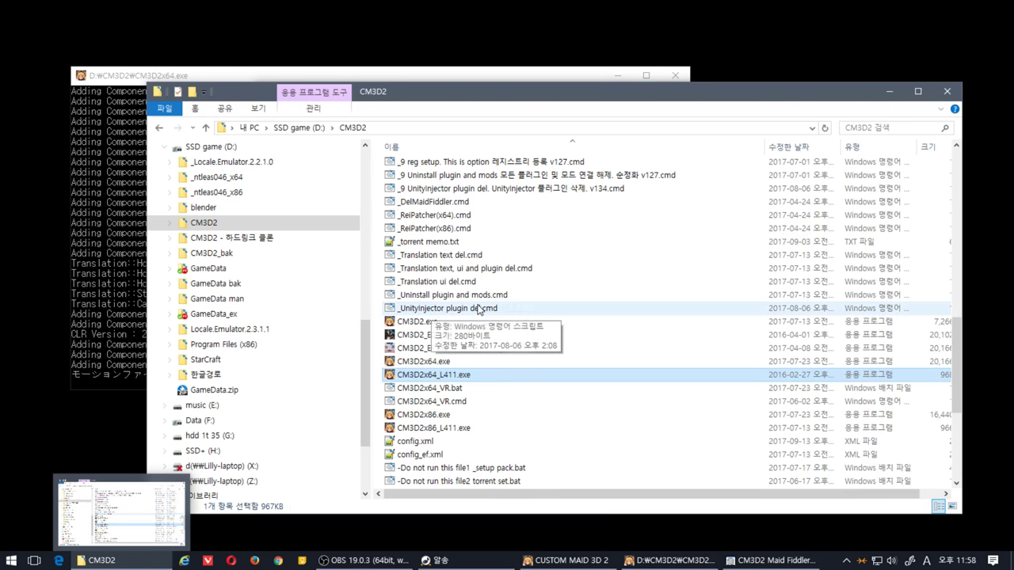
pyautogui.scroll(15, 478, 309)
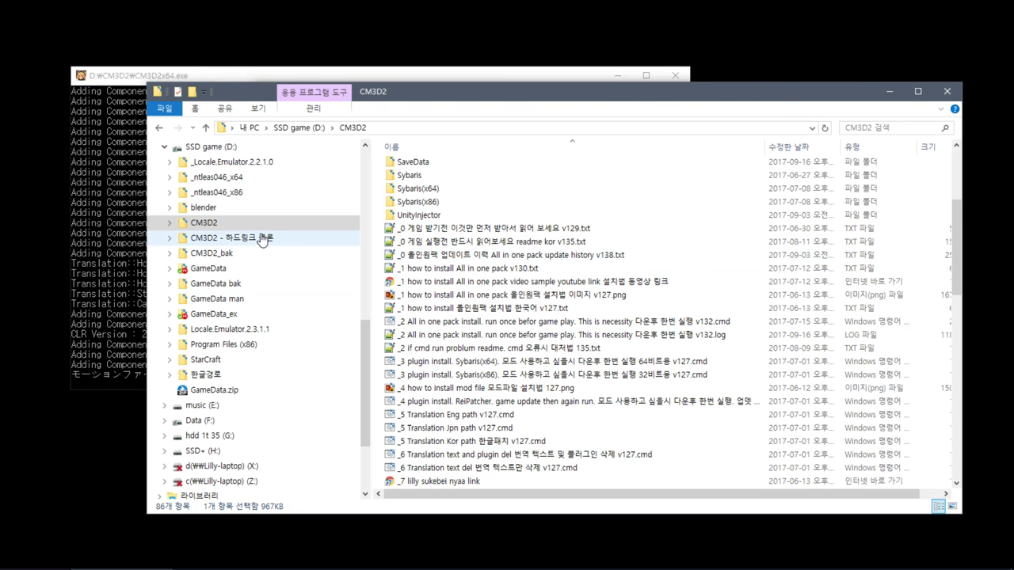
pyautogui.scroll(-10, 545, 336)
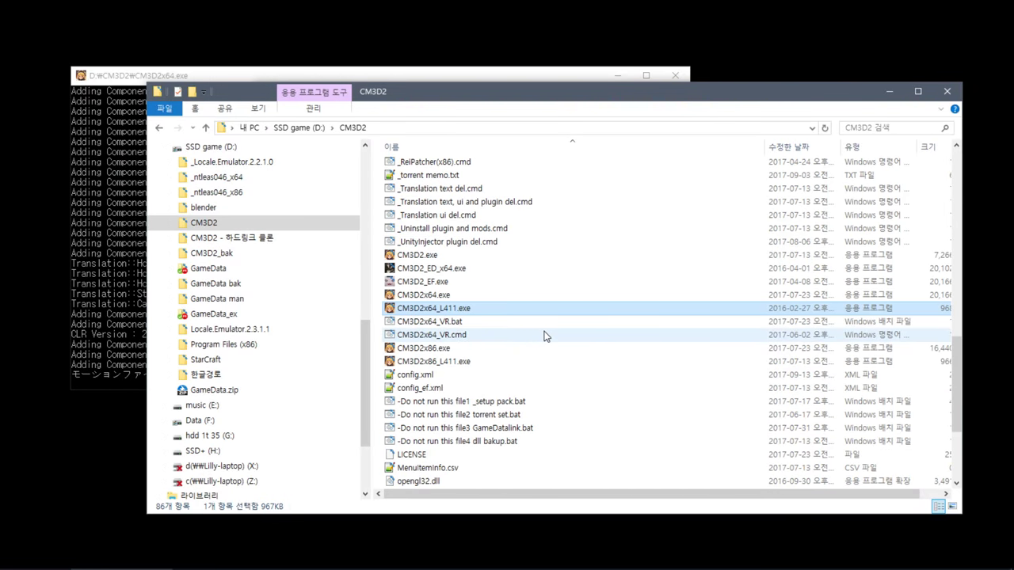
pyautogui.doubleClick(548, 175)
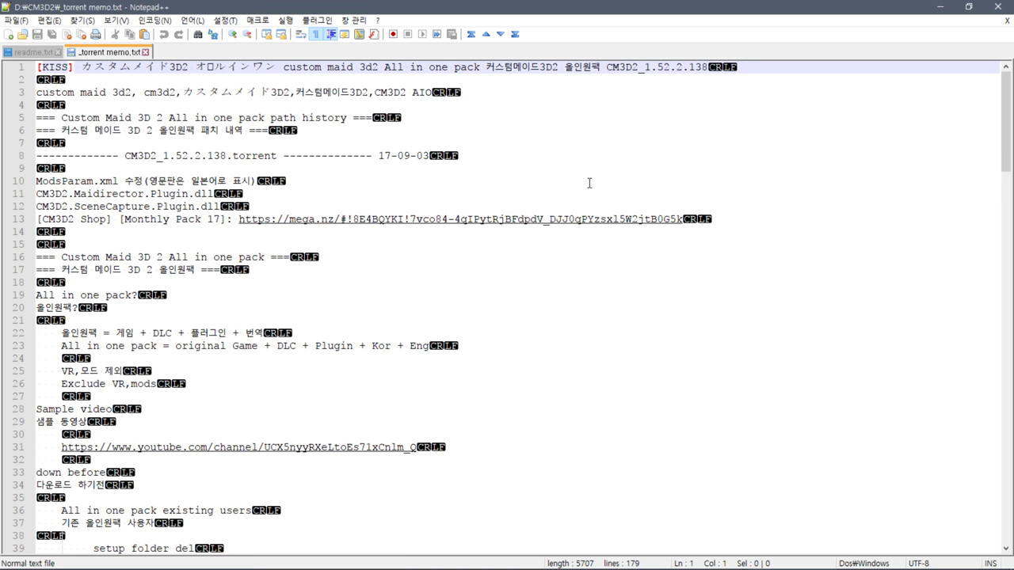
pyautogui.moveTo(550, 5); pyautogui.dragTo(1013, 135)
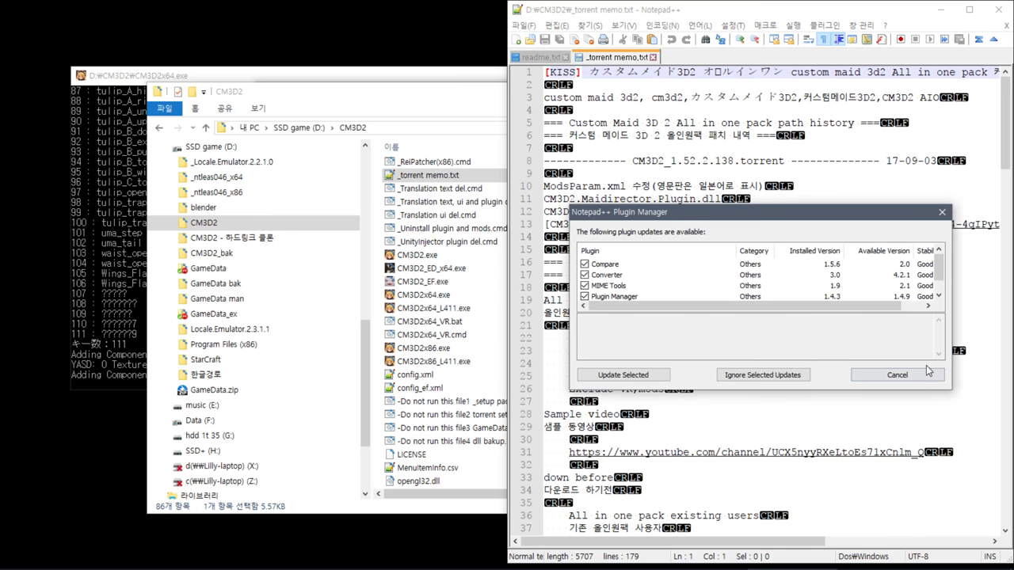
pyautogui.click(927, 373)
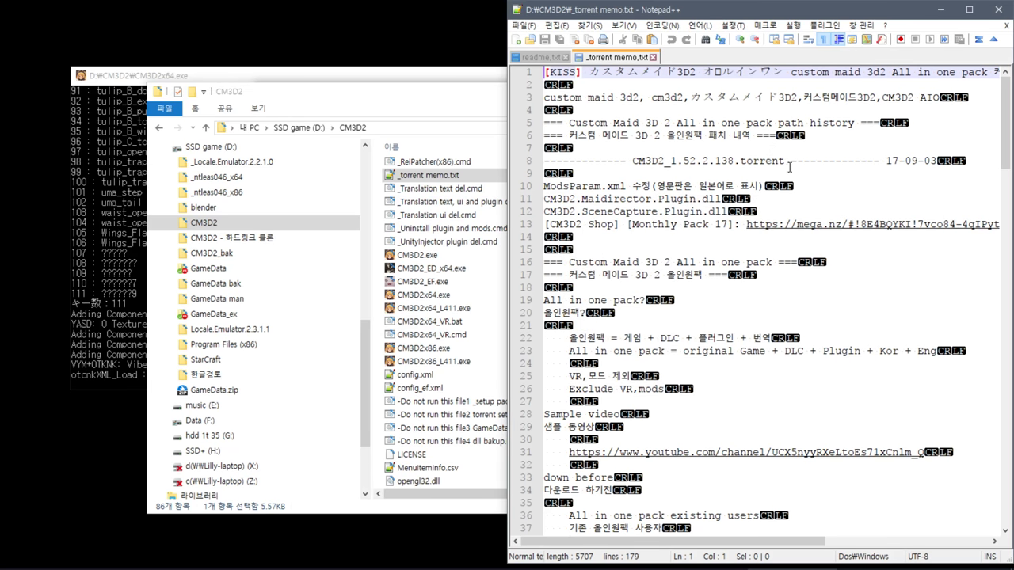
# Step: Delete the _setup folder from the CM3D2 folder
pyautogui.click(432, 242)
pyautogui.scroll(10, 431, 248)
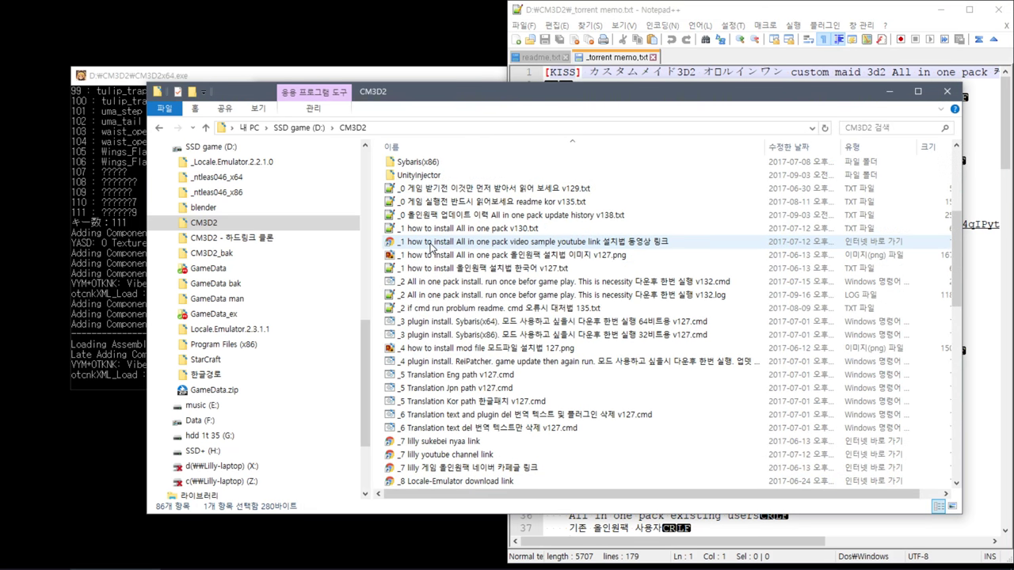
pyautogui.click(437, 221)
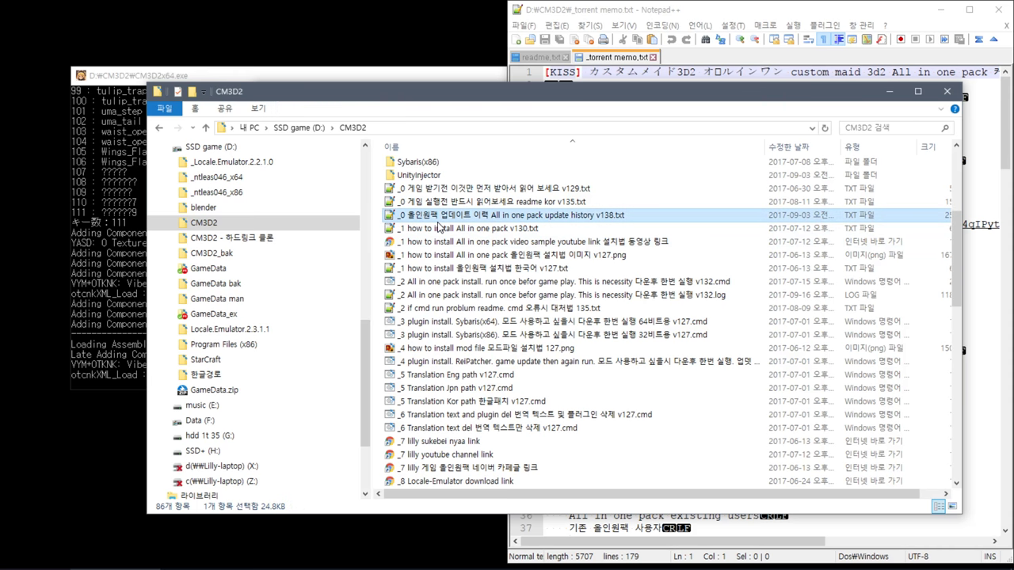
pyautogui.scroll(6, 438, 227)
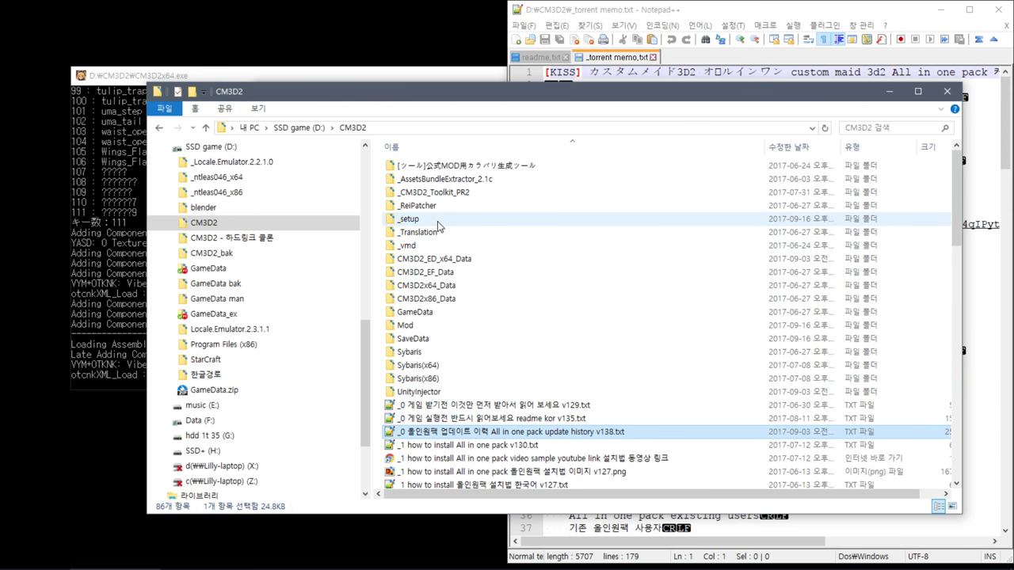
pyautogui.rightClick(431, 220)
pyautogui.rightClick(407, 225)
pyautogui.click(407, 220)
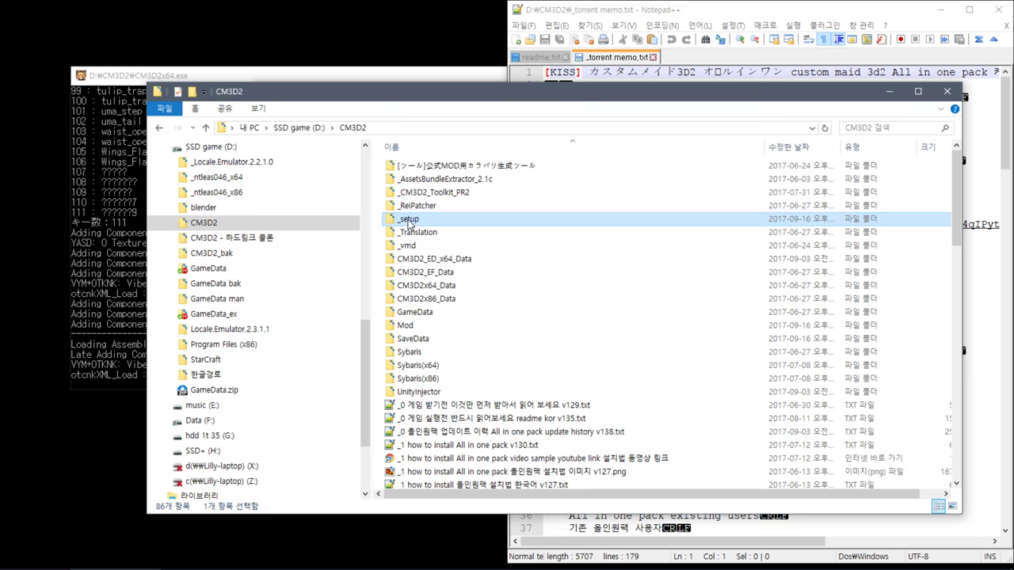
pyautogui.press('Delete')
pyautogui.click(539, 225)
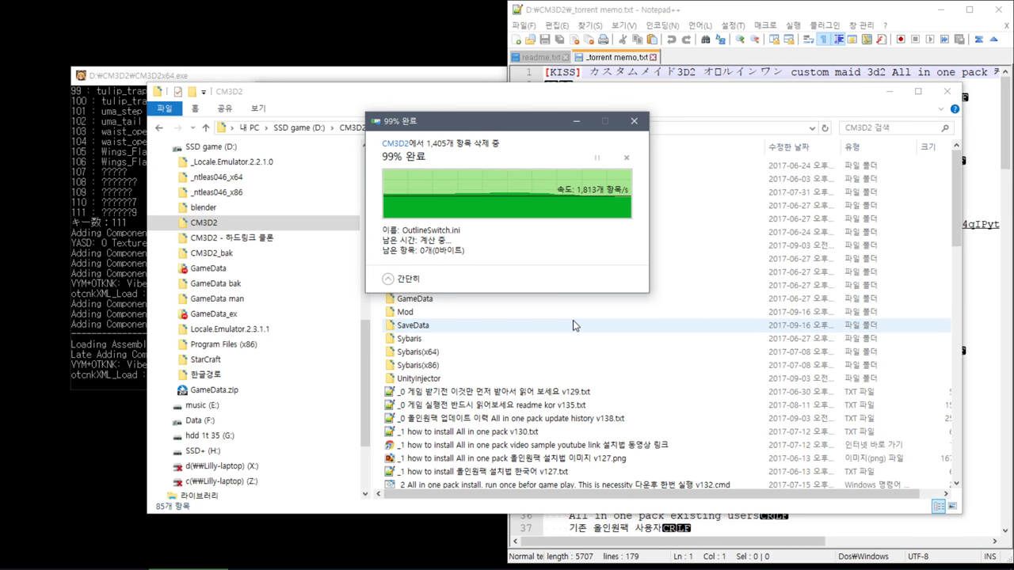
# Step: Rename the update history file to "_0 올인원팩 업데이트 이력 All in one pack update history v139.txt"
pyautogui.click(602, 419)
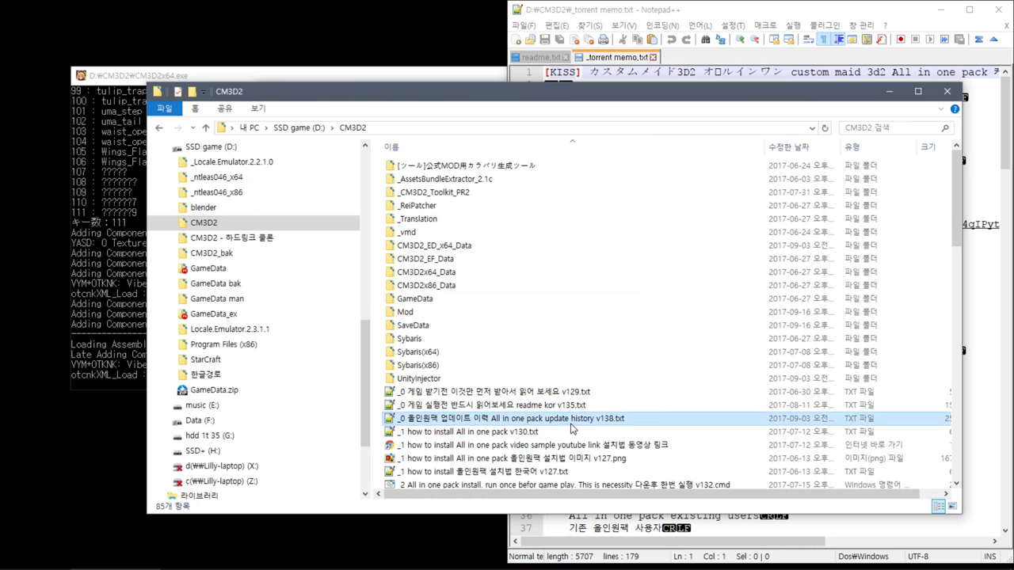
pyautogui.press('F2')
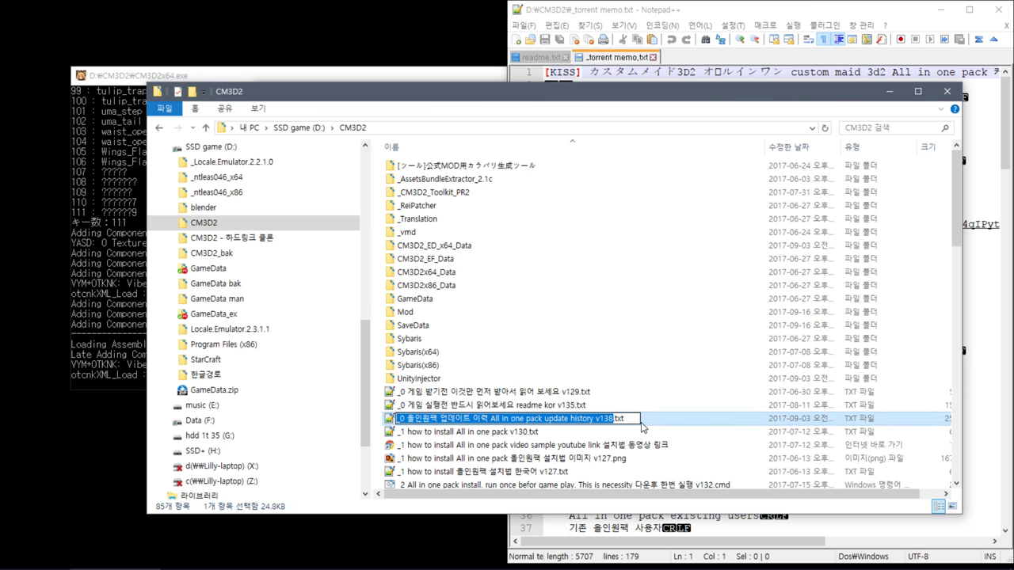
pyautogui.click(608, 418)
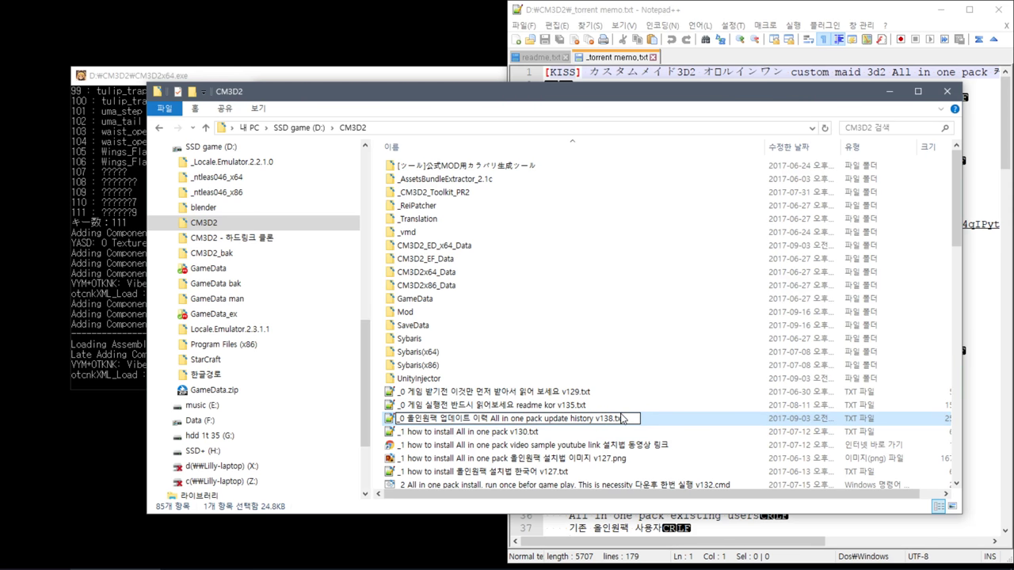
pyautogui.press('Return')
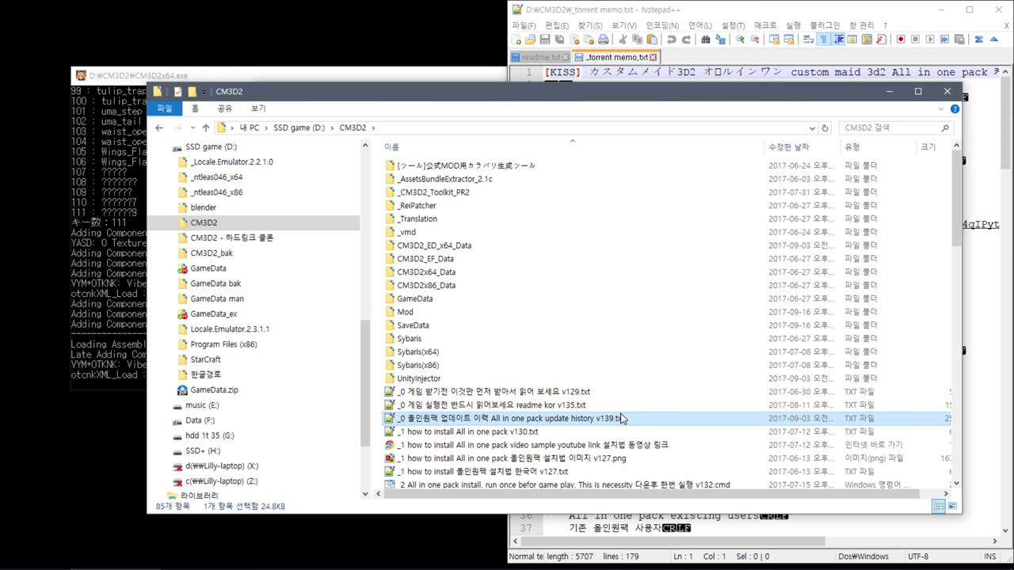
# Step: Open the v139 update history file and merge its tab into the Notepad++ window holding _torrent memo.txt
pyautogui.doubleClick(622, 418)
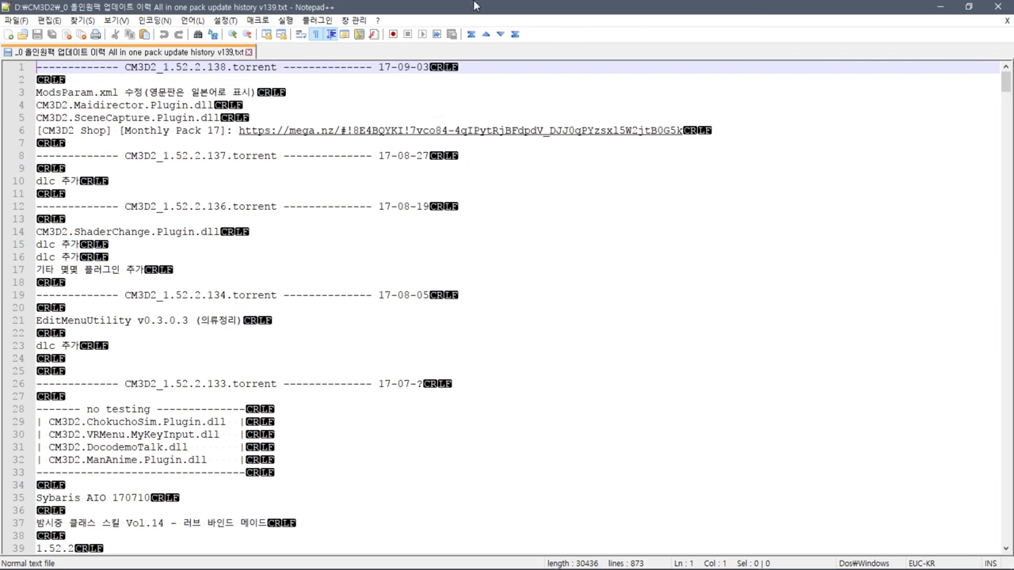
pyautogui.moveTo(474, 5); pyautogui.dragTo(682, 363)
pyautogui.moveTo(569, 414); pyautogui.dragTo(677, 62)
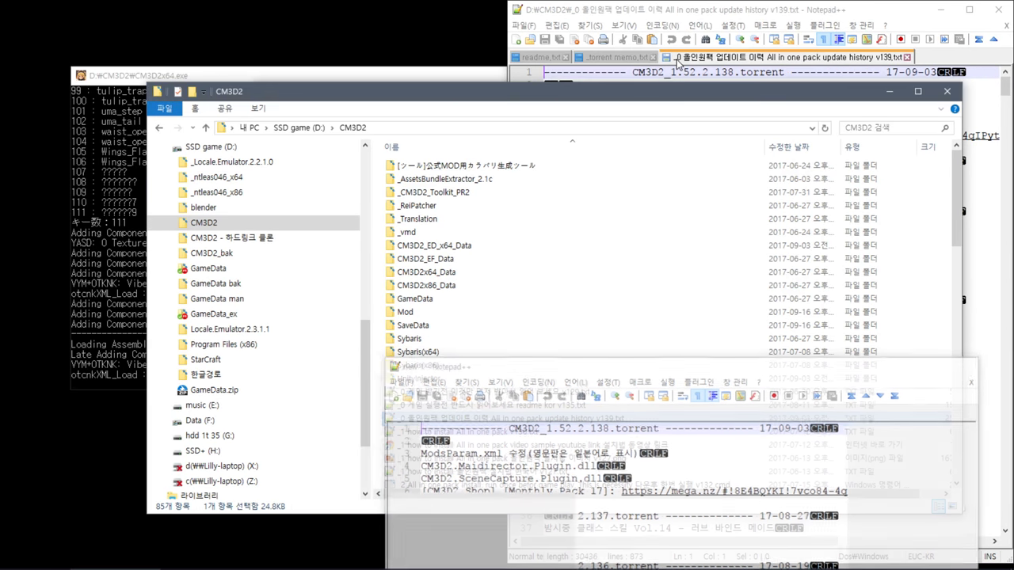
pyautogui.click(788, 66)
# Step: Duplicate the 138 torrent heading at the start of the update history with blank lines beneath, and set its version to CM3D2_1.52.2.139
pyautogui.click(971, 72)
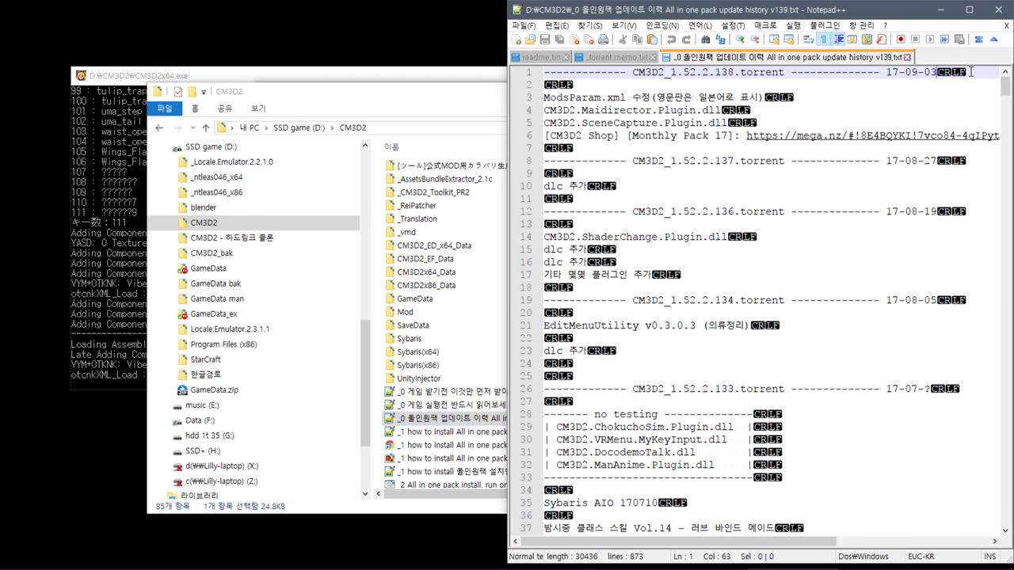
pyautogui.hotkey('ctrl', 'd')
pyautogui.press('Return')
pyautogui.press('Return')
pyautogui.press('Return')
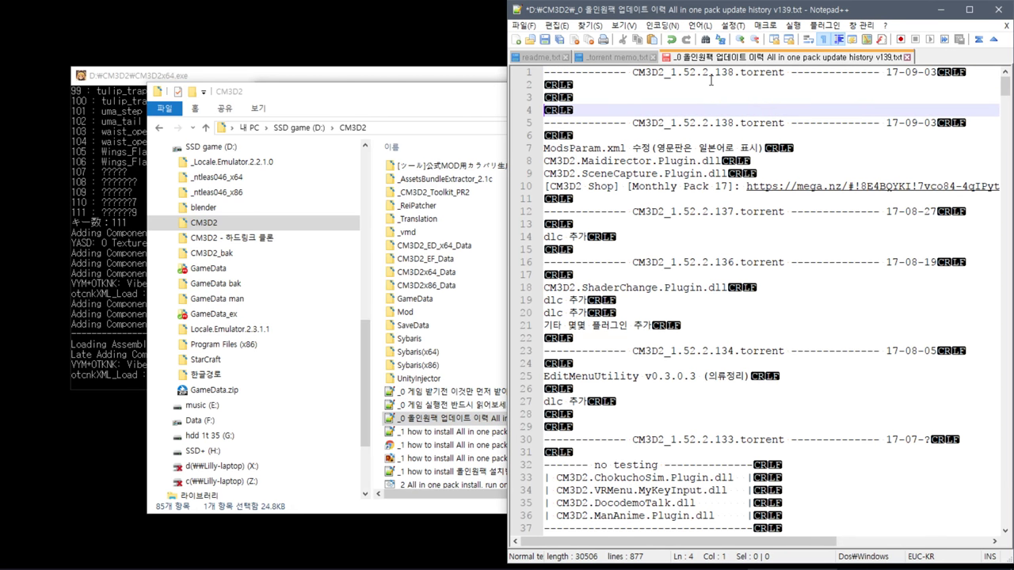
pyautogui.click(727, 73)
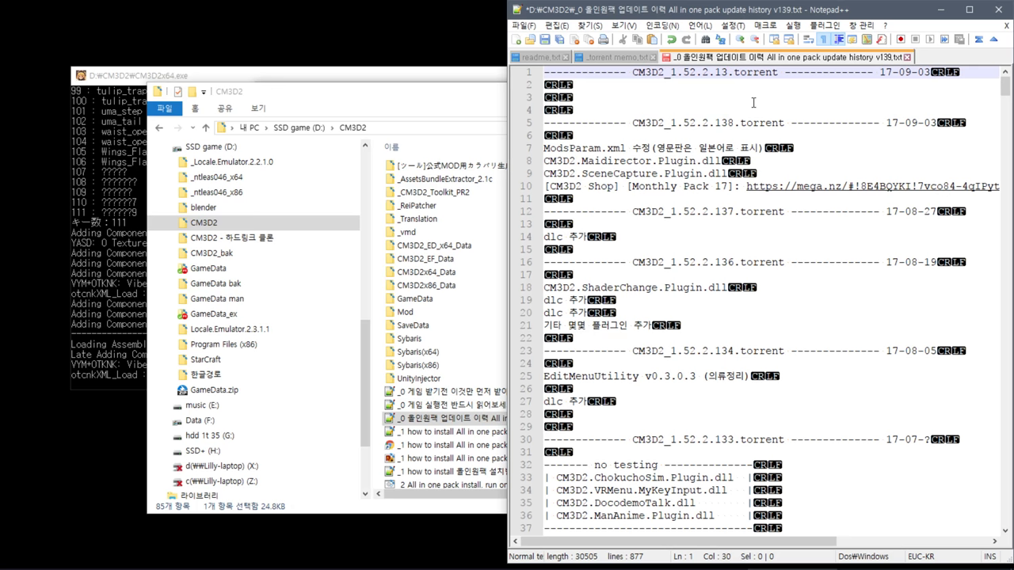
pyautogui.press('Delete')
pyautogui.write('9')
# Step: Start an entry reading "dlc 추가 - " under the 139 heading in the update history
pyautogui.click(753, 102)
pyautogui.write('d')
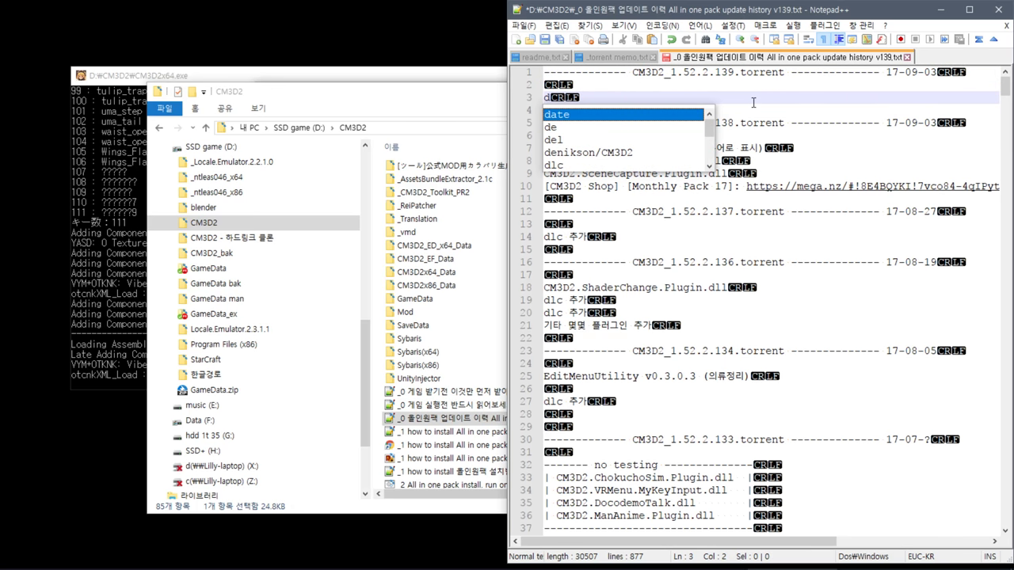
pyautogui.write('lc 추가')
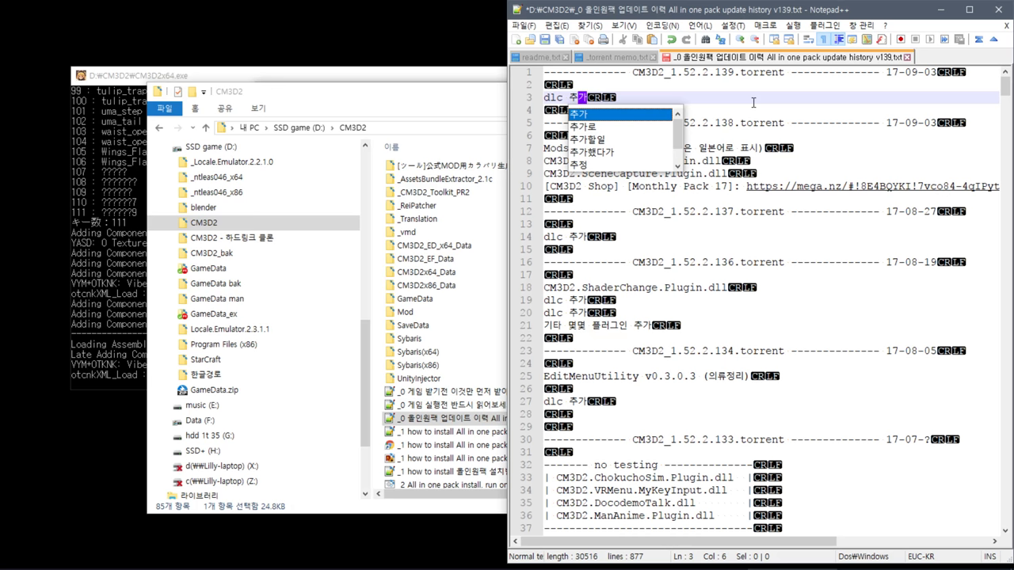
pyautogui.press('Return')
pyautogui.write('-')
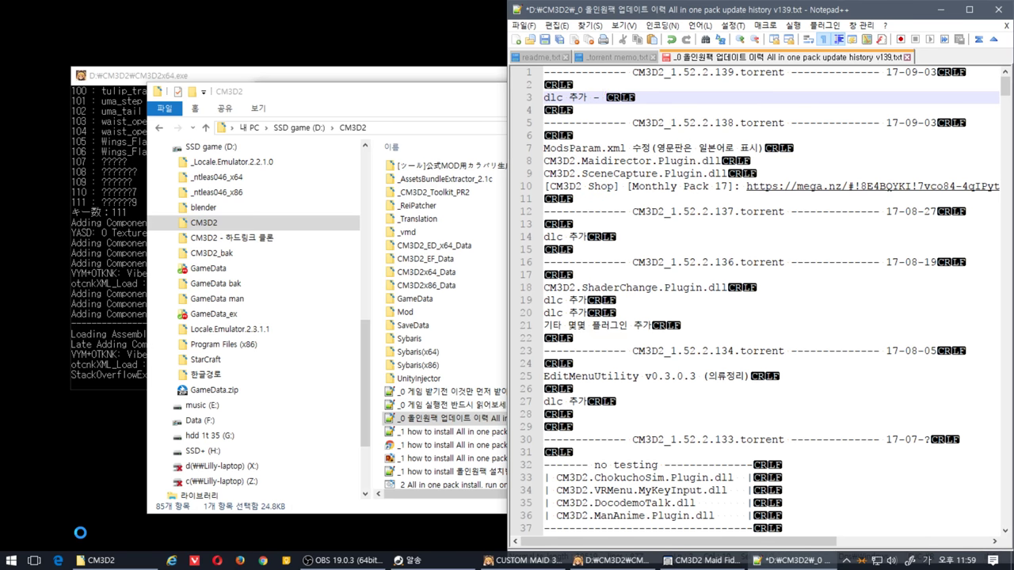
# Step: Copy the name "[CM3D2 Shop] [Harukaze - Noratoto 2]" from the RAR archive in the downloads cm3d2 folder, append it to the entry, and save
pyautogui.click(90, 564)
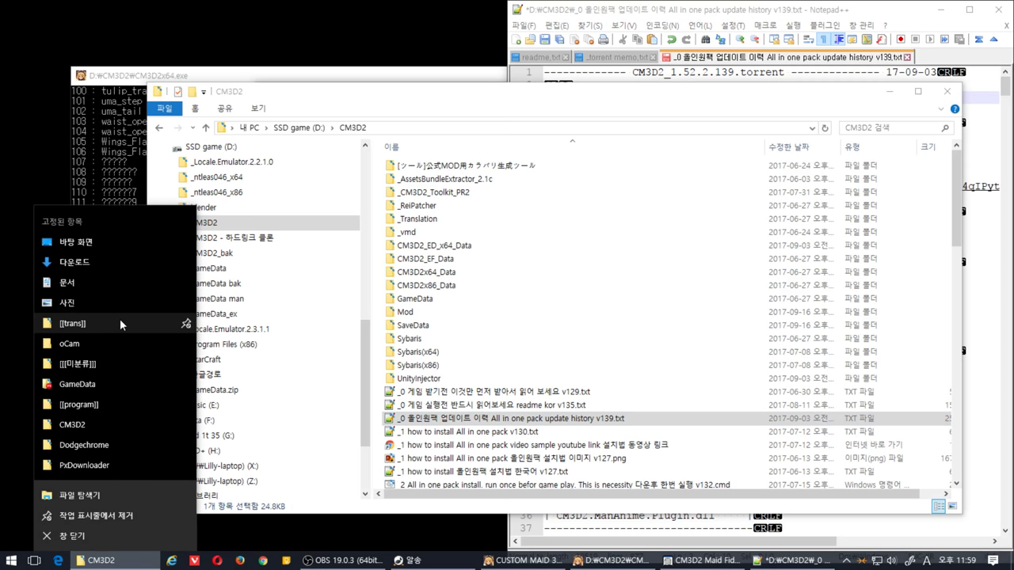
pyautogui.click(118, 261)
pyautogui.click(444, 221)
pyautogui.doubleClick(445, 211)
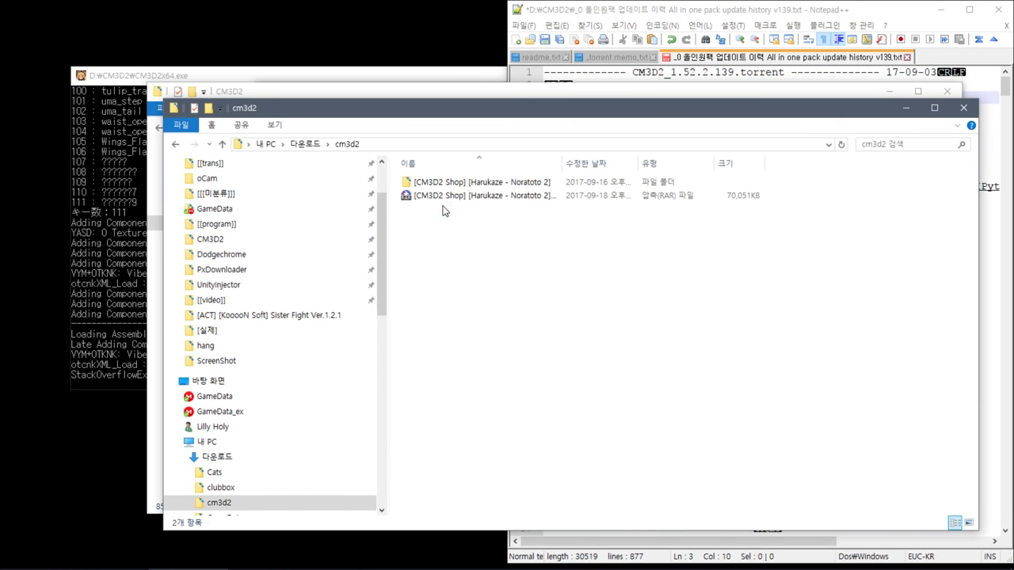
pyautogui.click(511, 196)
pyautogui.press('F2')
pyautogui.hotkey('ctrl', 'c')
pyautogui.click(749, 58)
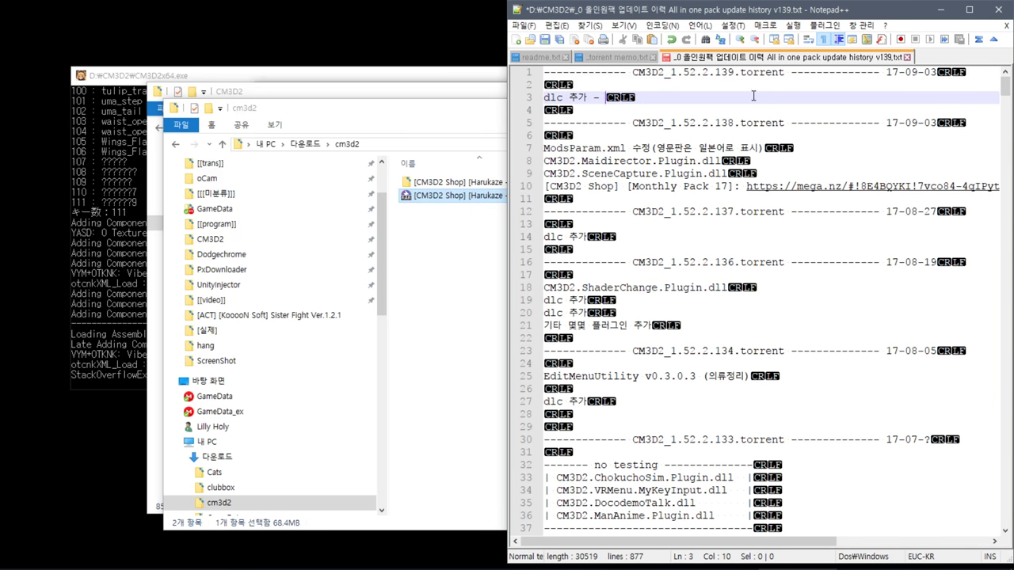
pyautogui.hotkey('ctrl', 'v')
pyautogui.hotkey('ctrl', 's')
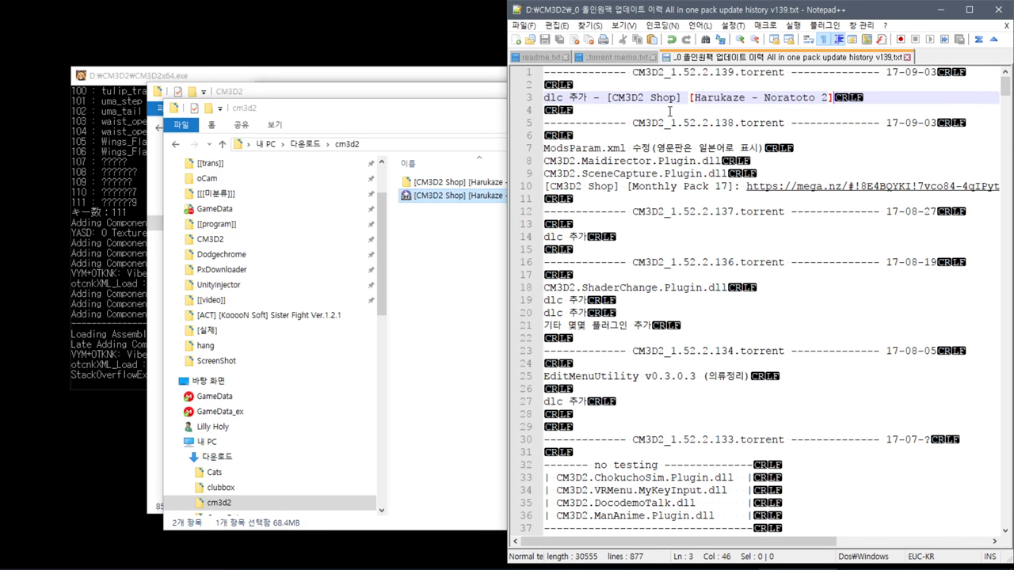
# Step: Rename the "CM3D2 - 하드링크 클론" folder to CM3D2_1.52.2.139, using the version text copied from the update history heading
pyautogui.click(472, 284)
pyautogui.click(838, 108)
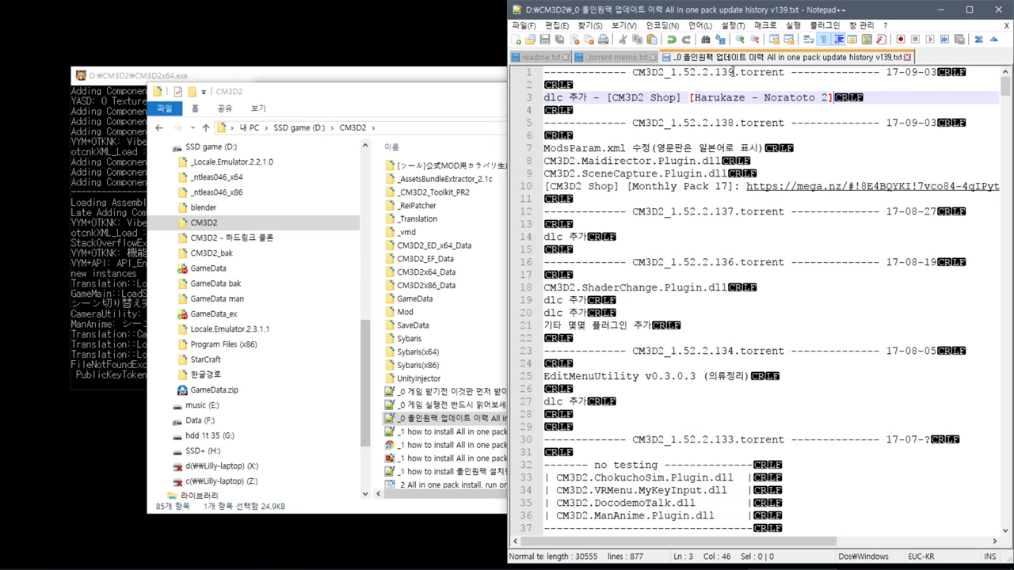
pyautogui.moveTo(735, 72); pyautogui.dragTo(631, 63)
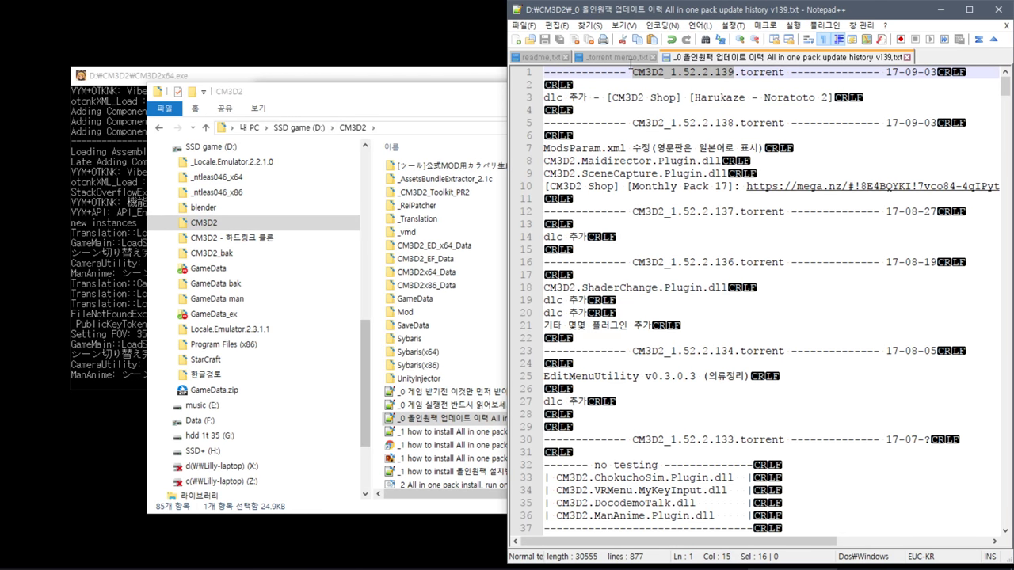
pyautogui.click(263, 240)
pyautogui.press('F2')
pyautogui.hotkey('ctrl', 'v')
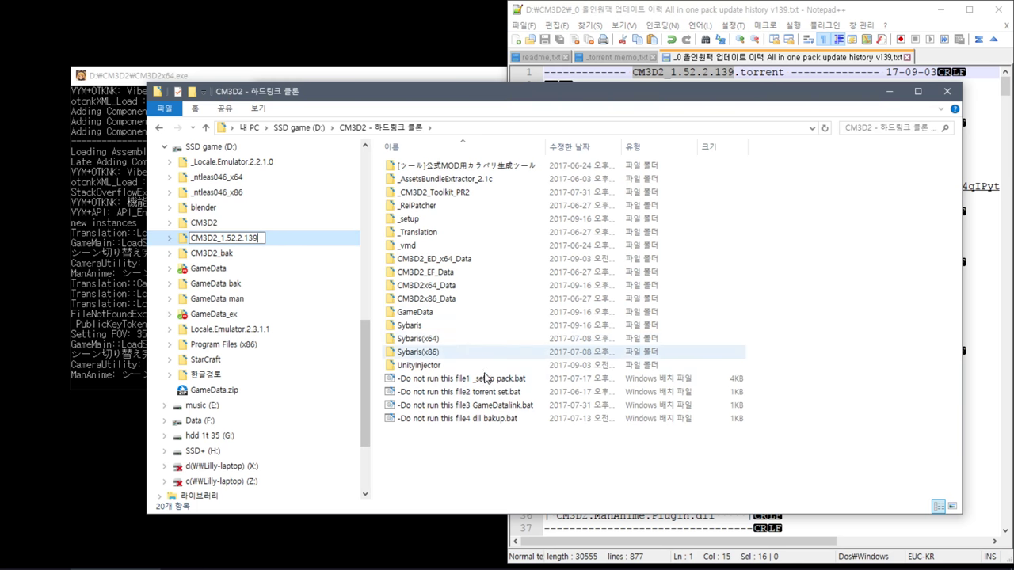
pyautogui.click(420, 468)
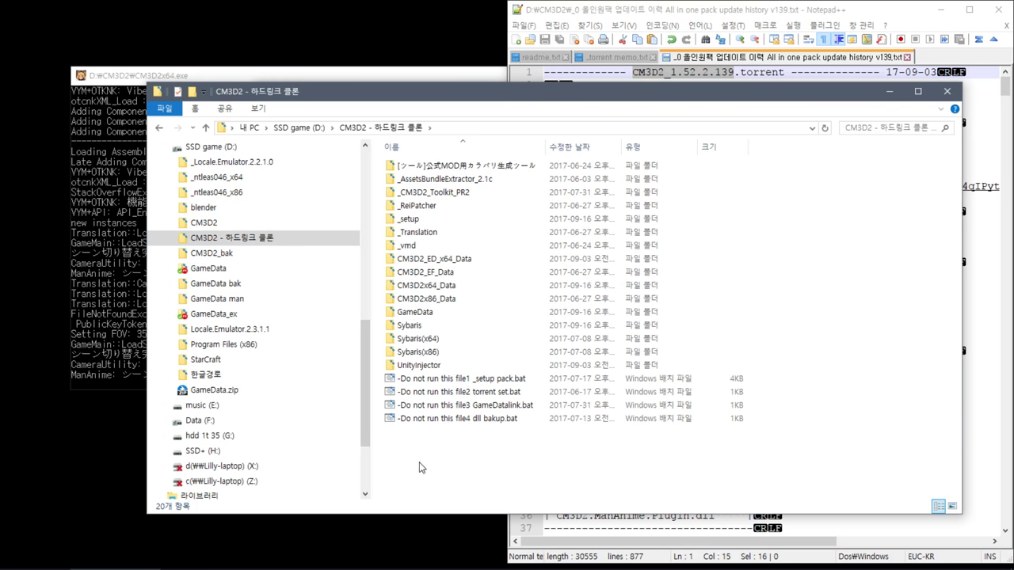
# Step: Replace the 138 entry in _torrent memo.txt with the 139 entry copied from the update history, and save the memo
pyautogui.click(680, 63)
pyautogui.moveTo(873, 97); pyautogui.dragTo(514, 28)
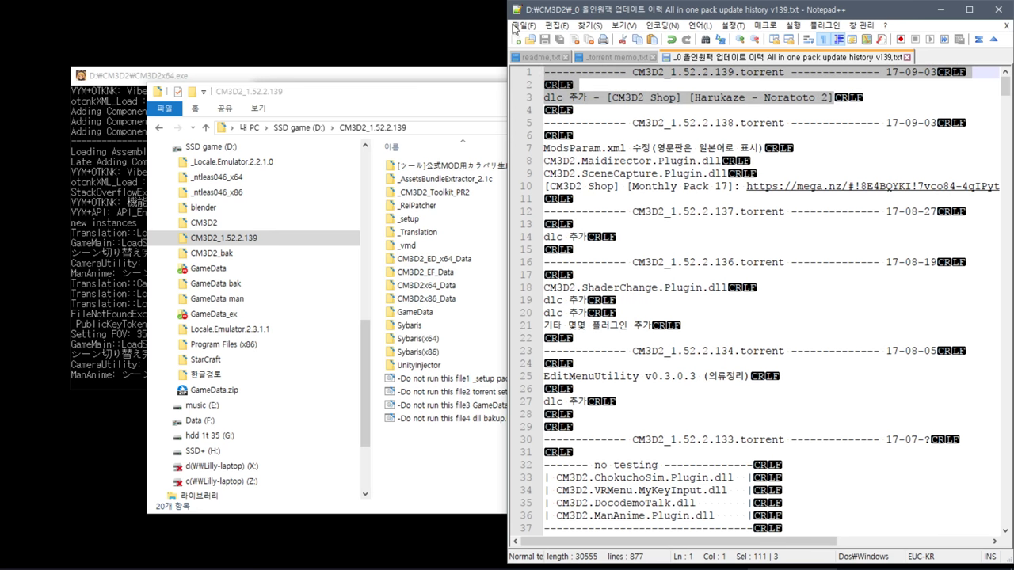
pyautogui.click(626, 57)
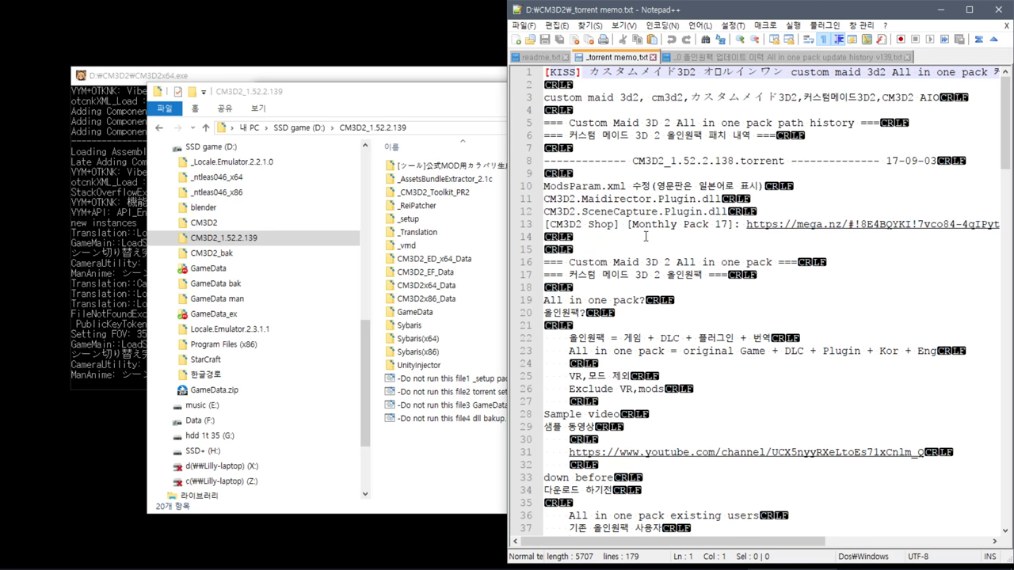
pyautogui.moveTo(633, 236); pyautogui.dragTo(527, 162)
pyautogui.hotkey('ctrl', 'v')
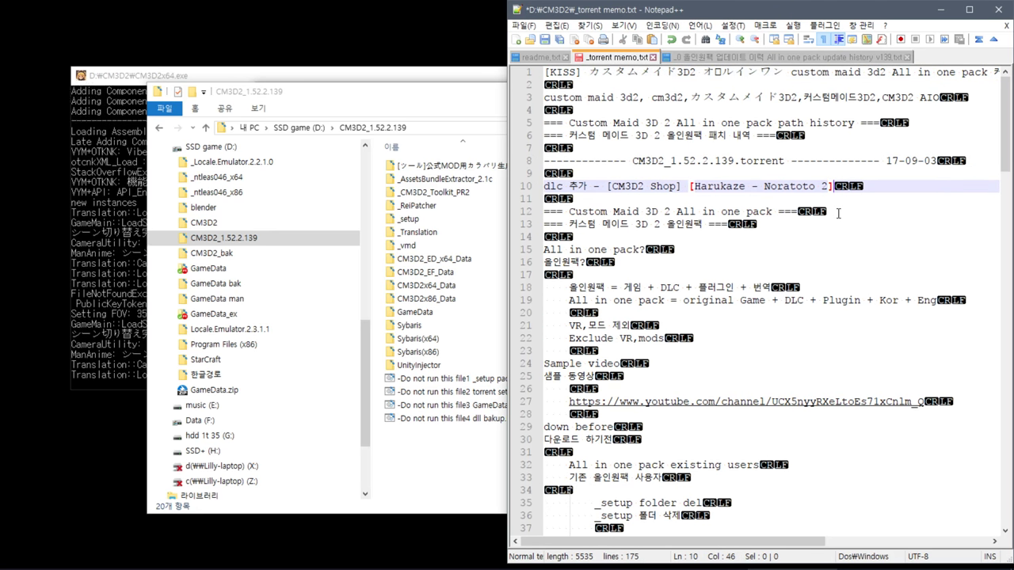
pyautogui.hotkey('ctrl', 's')
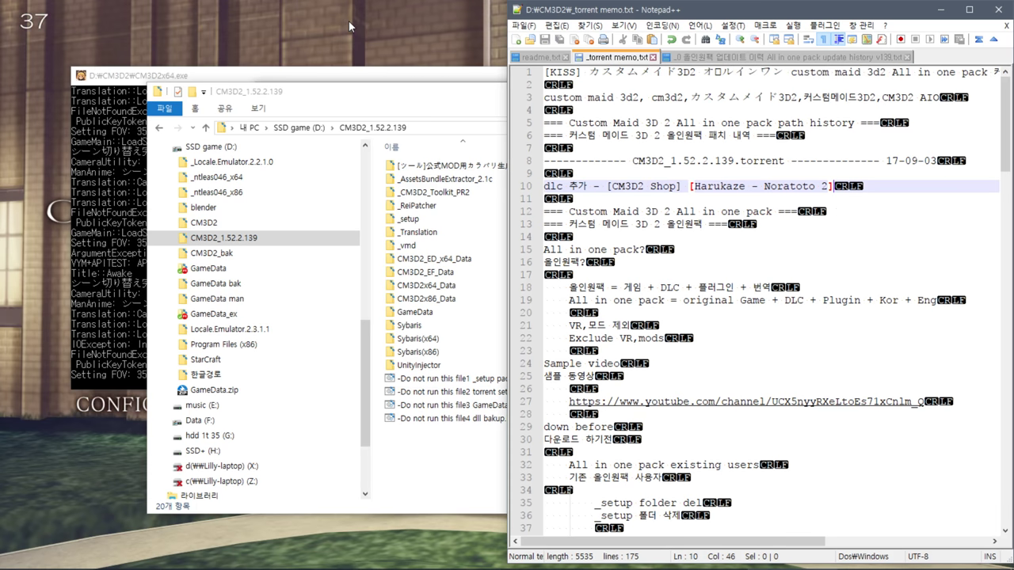
# Step: Switch to the CUSTOM MAID 3D 2 window, open and cancel the load screen, and start a new game
pyautogui.click(349, 21)
pyautogui.click(225, 377)
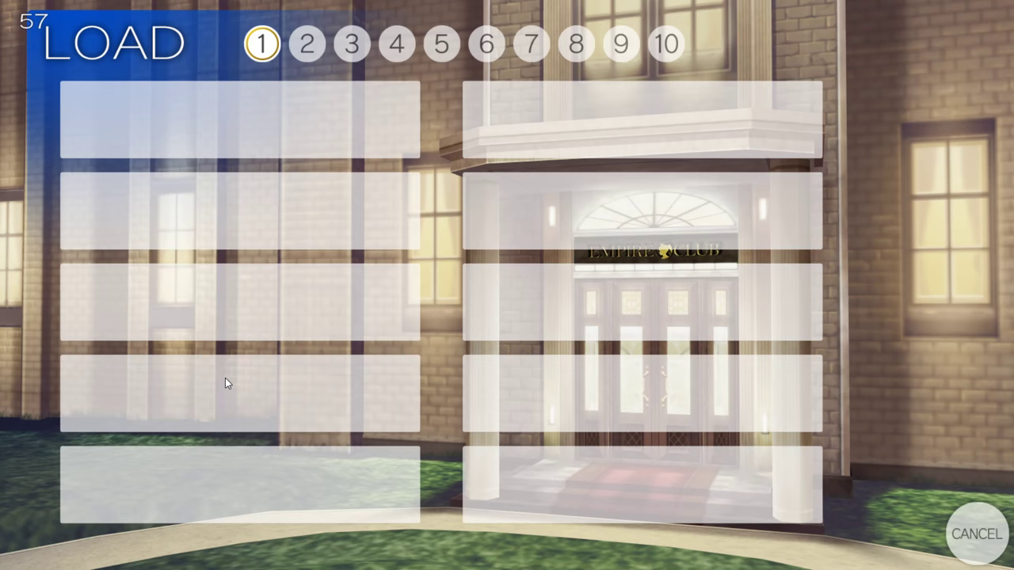
pyautogui.click(1004, 511)
pyautogui.click(161, 342)
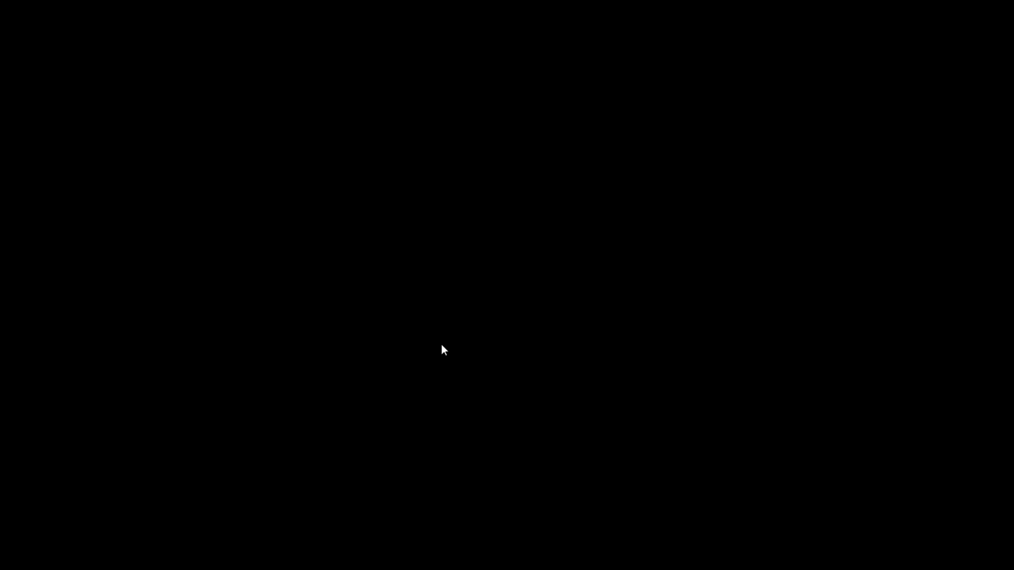
# Step: Switch back to Notepad++, copy the 139 entry from the update history, and close the history file
pyautogui.hotkey('alt', 'Tab')
pyautogui.click(776, 58)
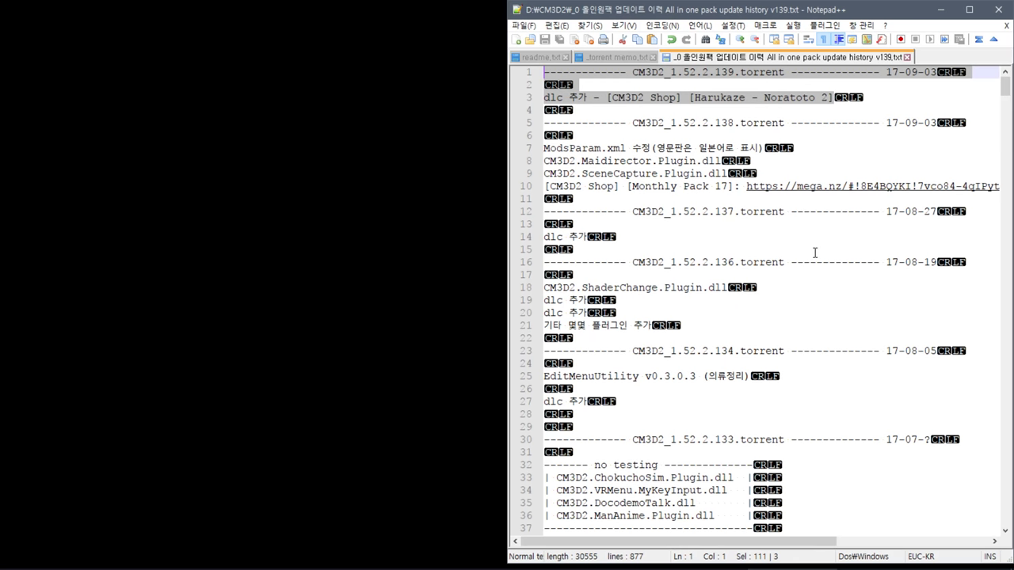
pyautogui.hotkey('ctrl', 'c')
pyautogui.hotkey('ctrl', 'w')
pyautogui.hotkey('ctrl', 'v')
# Step: In CM3D2 Maid Fiddler, max out everything for all maids, unlock all night skill commands, and enable the basic always-show option for night skills
pyautogui.hotkey('alt', 'Tab')
pyautogui.hotkey('alt', 'Tab')
pyautogui.hotkey('alt', 'Tab')
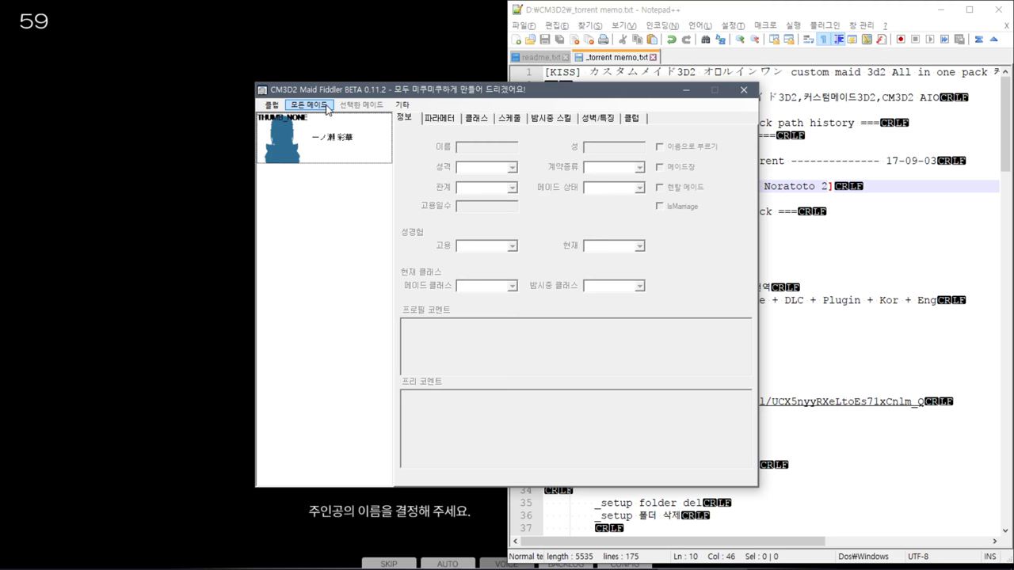
pyautogui.click(308, 104)
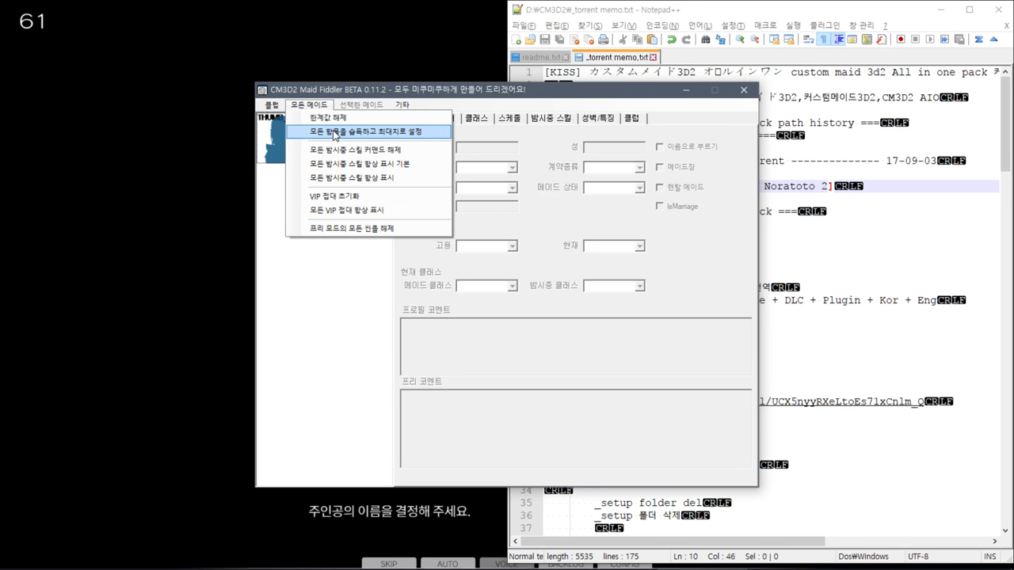
pyautogui.click(335, 131)
pyautogui.click(320, 103)
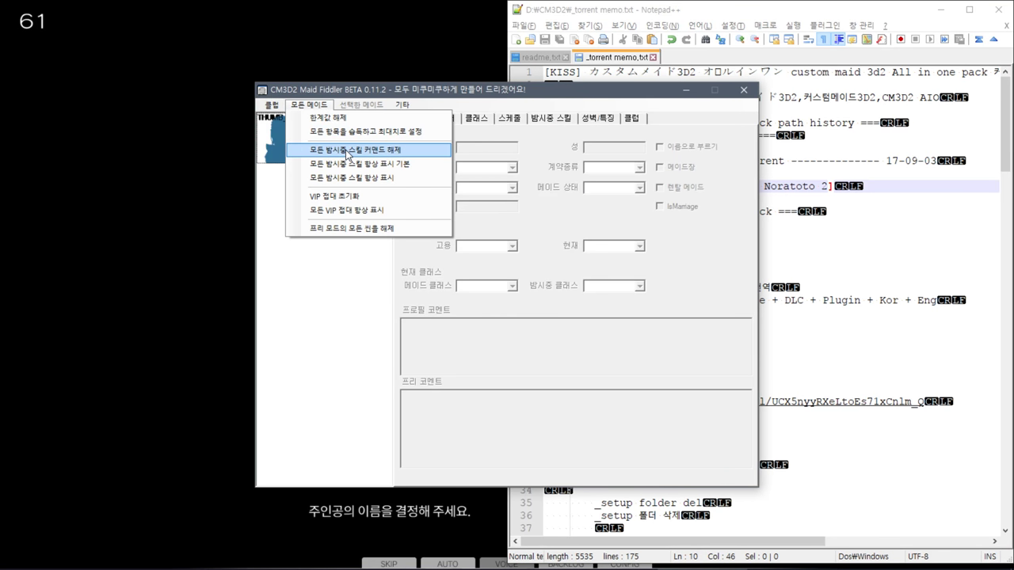
pyautogui.click(347, 151)
pyautogui.click(321, 103)
pyautogui.click(333, 163)
# Step: Grant the club all trophies and shop items, maximise its funds, grade and evaluation, and apply the financial settlement
pyautogui.click(320, 104)
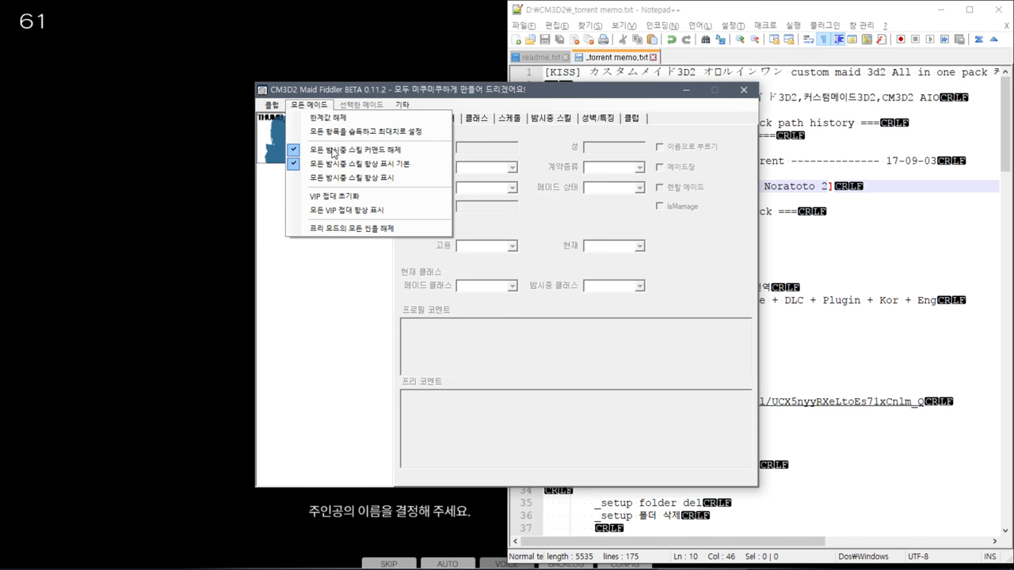
pyautogui.moveTo(273, 104)
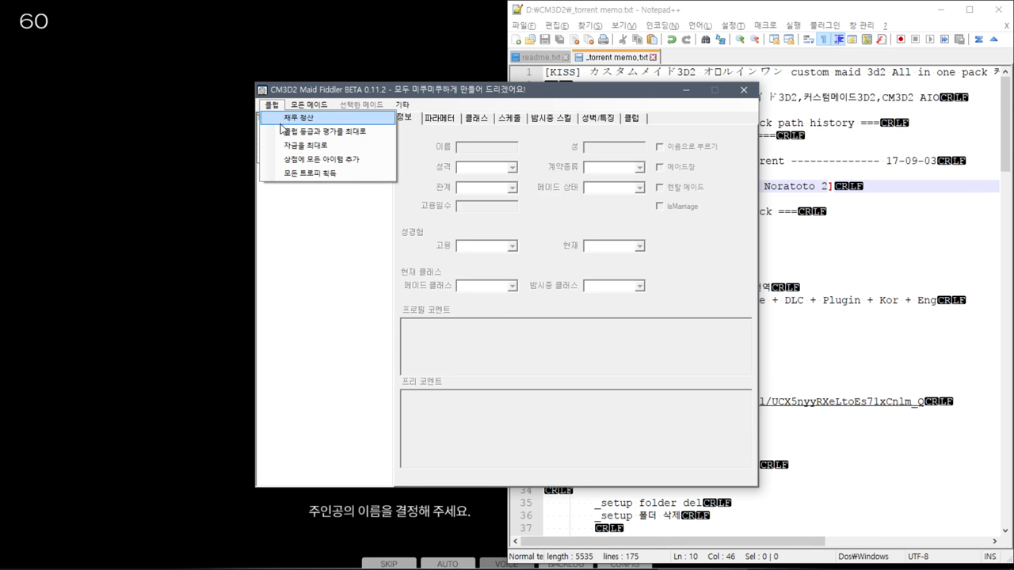
pyautogui.click(286, 173)
pyautogui.click(271, 104)
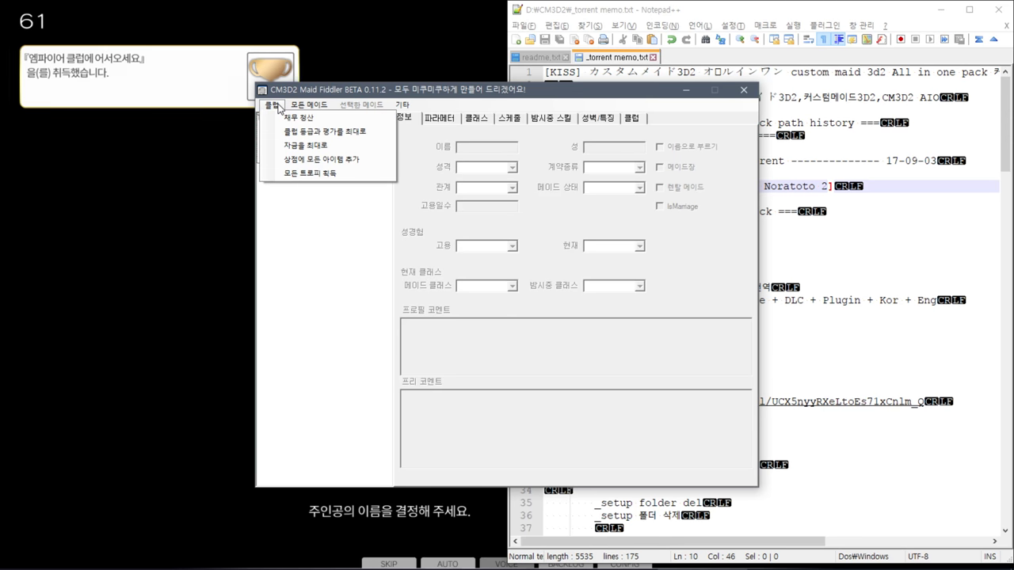
pyautogui.click(297, 161)
pyautogui.click(294, 104)
pyautogui.moveTo(277, 104)
pyautogui.click(289, 146)
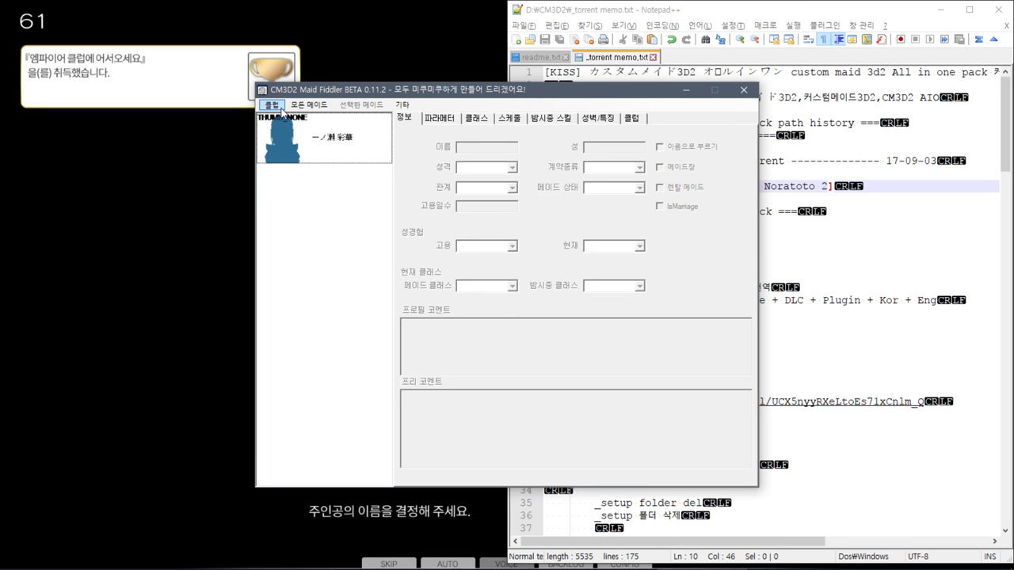
pyautogui.click(271, 104)
pyautogui.click(294, 132)
pyautogui.click(272, 103)
pyautogui.click(281, 117)
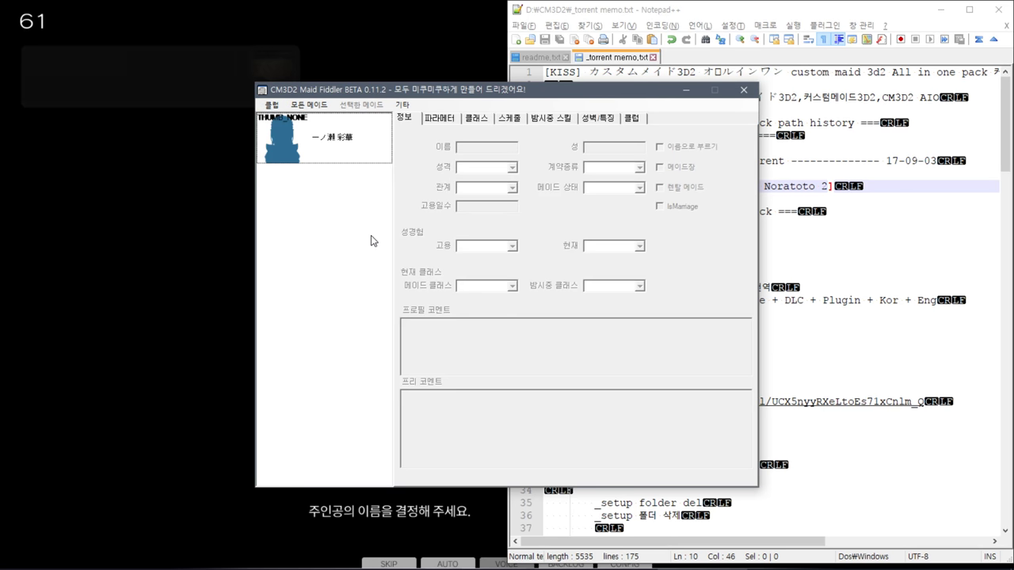
# Step: Move the Maid Fiddler window aside, return to the game, and accept the protagonist's default name and appearance
pyautogui.moveTo(523, 91); pyautogui.dragTo(746, 122)
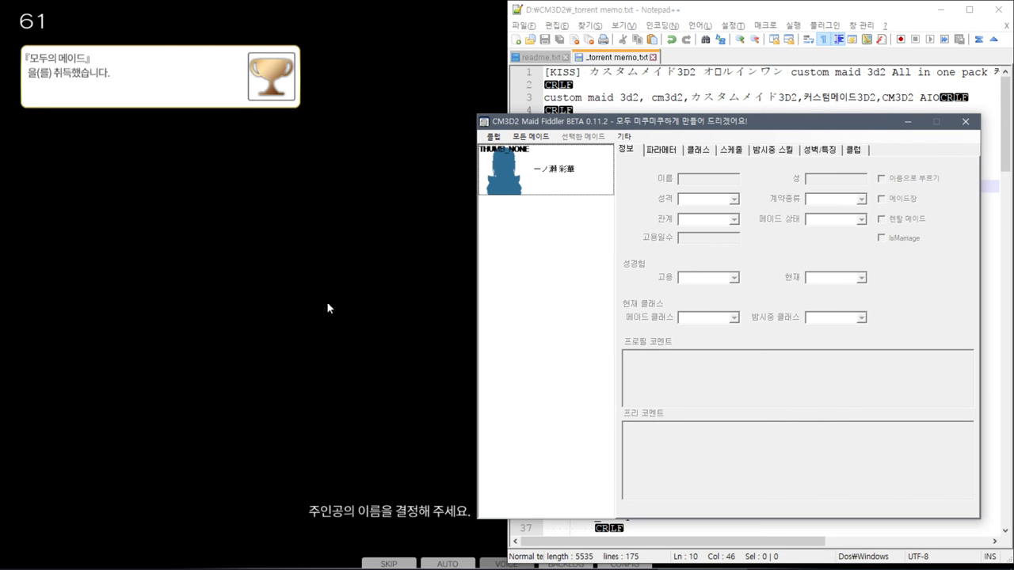
pyautogui.click(327, 303)
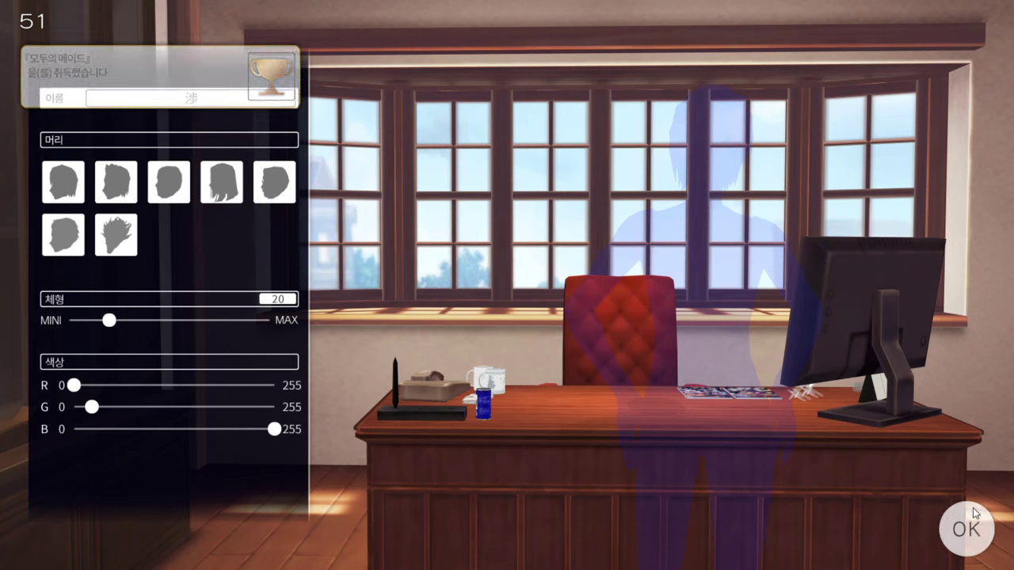
pyautogui.click(970, 511)
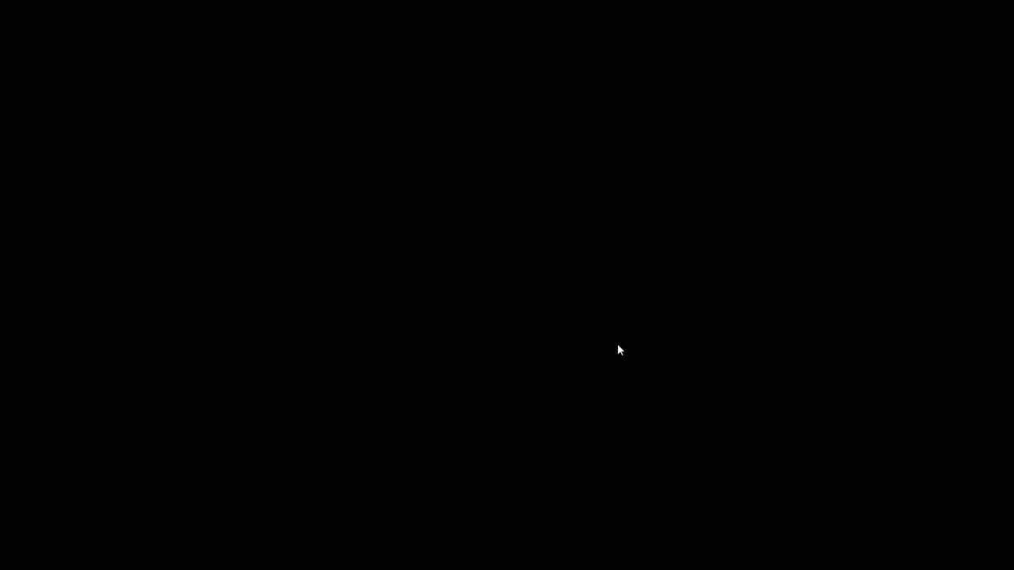
# Step: Switch away from the game to the CM3D2 Maid Fiddler window
pyautogui.hotkey('alt', 'Tab')
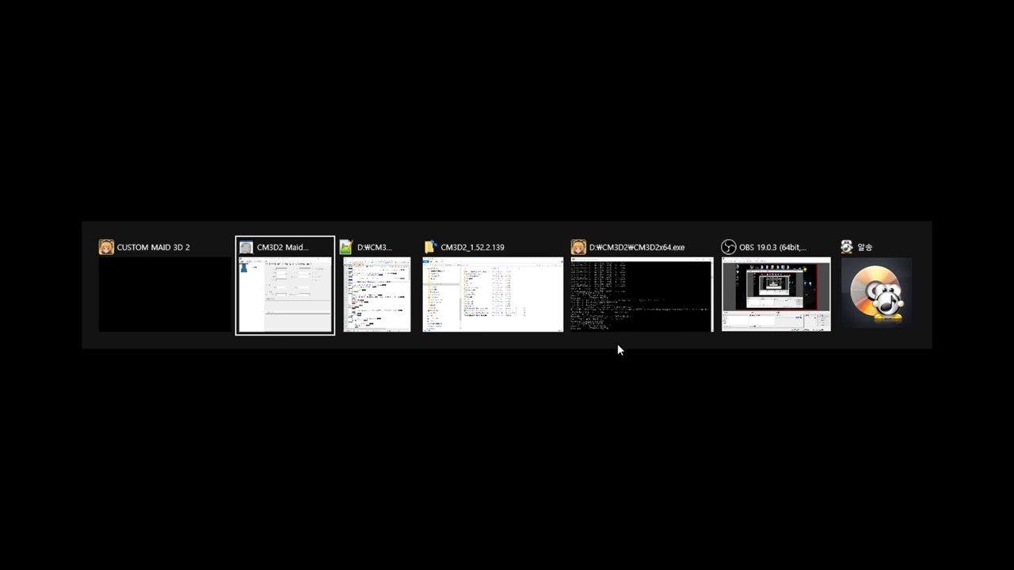